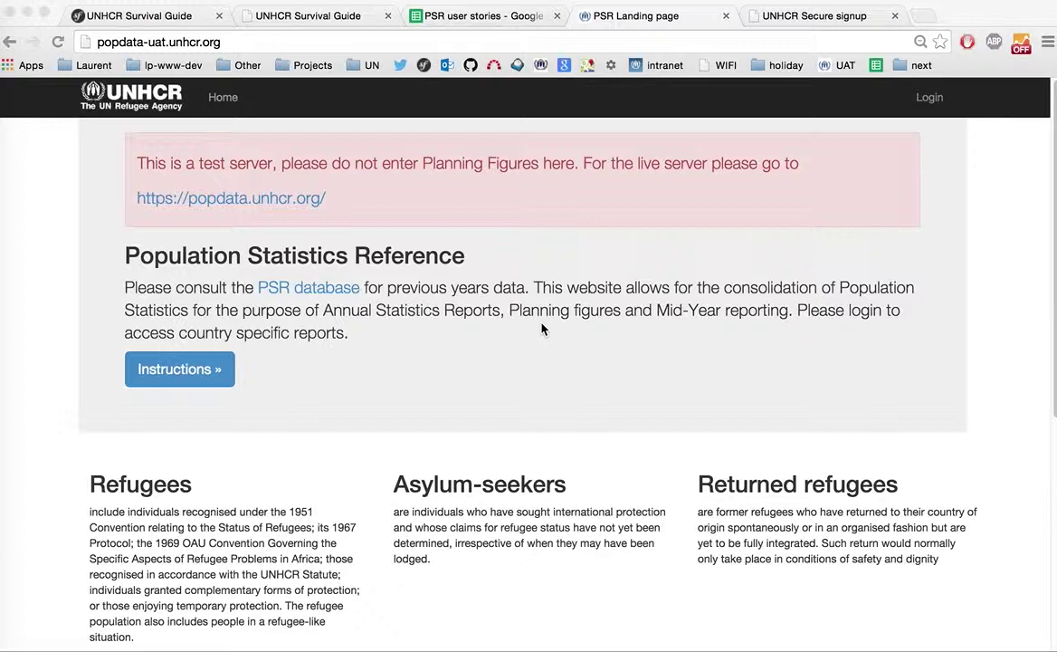
# Step: Go to the PSR sign-in page, glance at the UNHCR Secure signup tab, then return
pyautogui.click(264, 44)
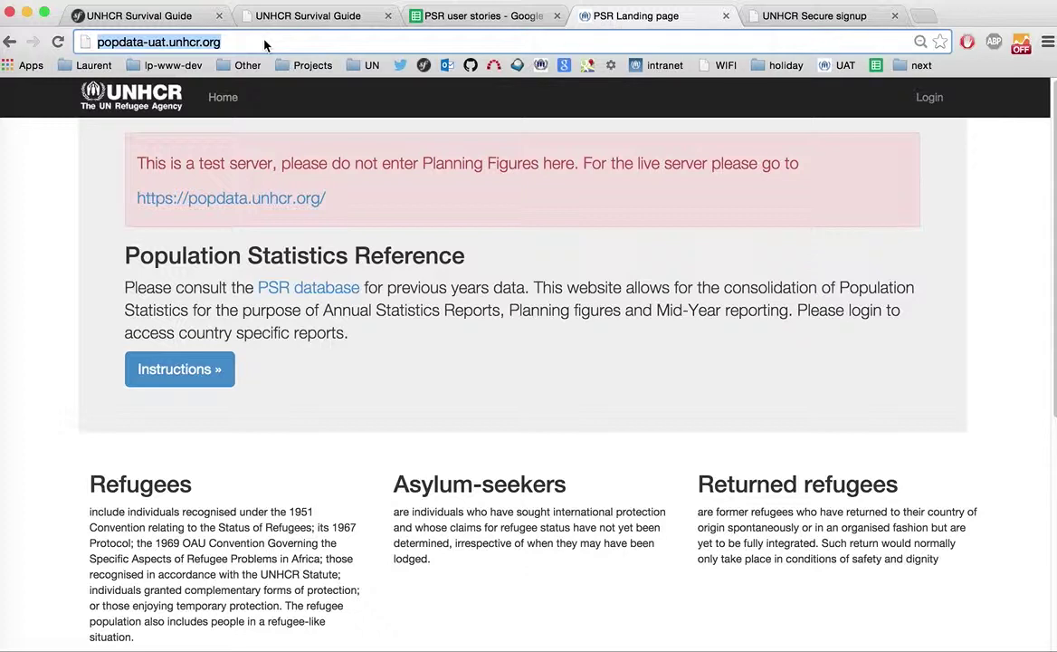
pyautogui.click(396, 403)
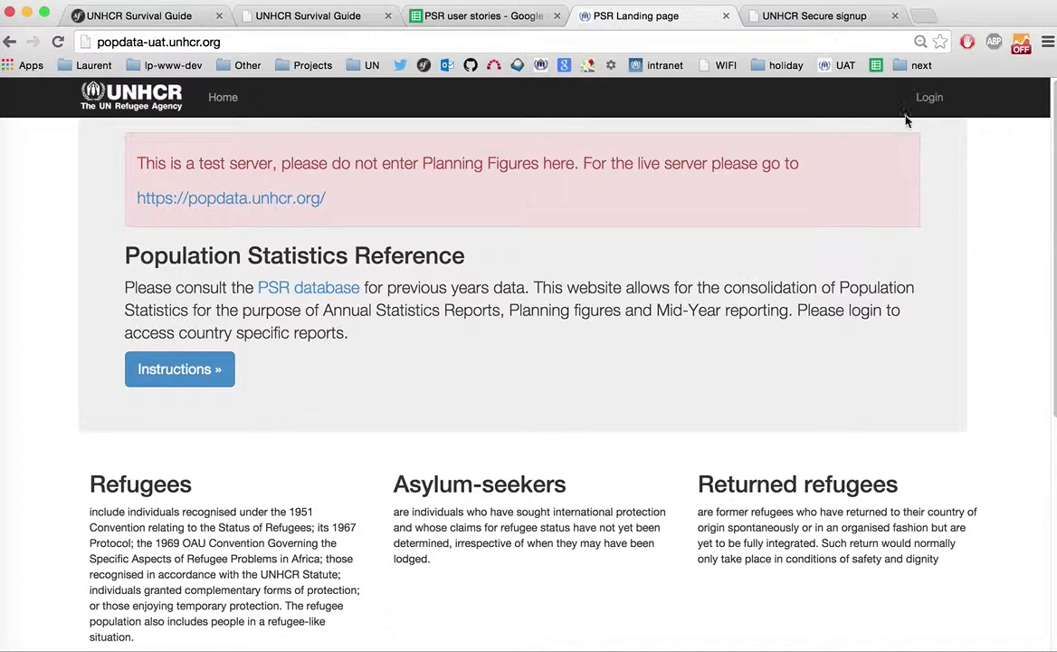
pyautogui.click(926, 106)
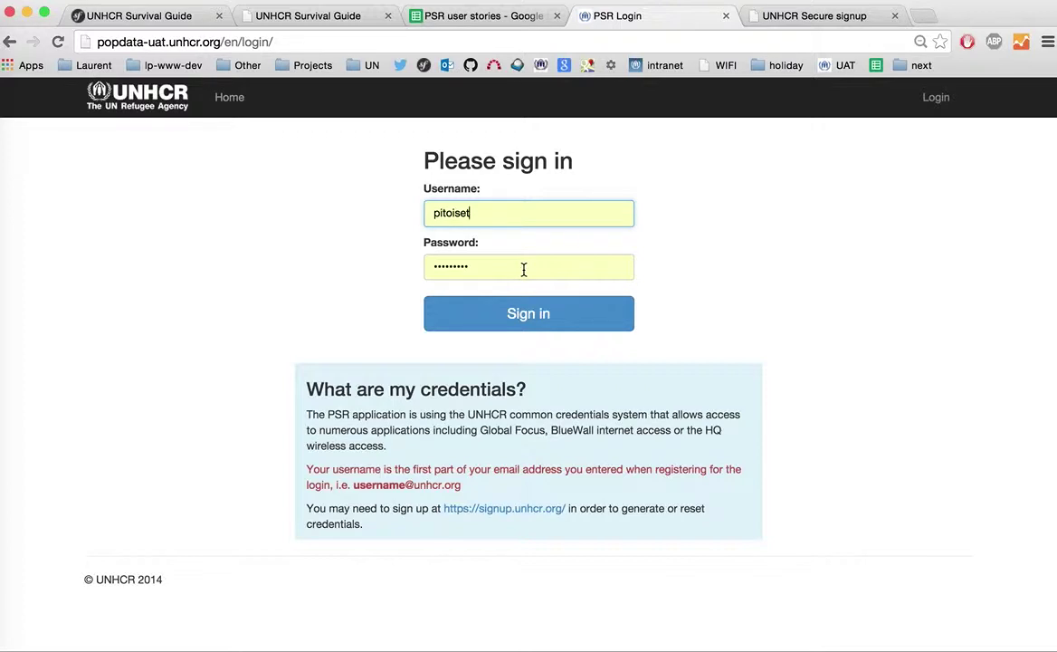
pyautogui.click(793, 25)
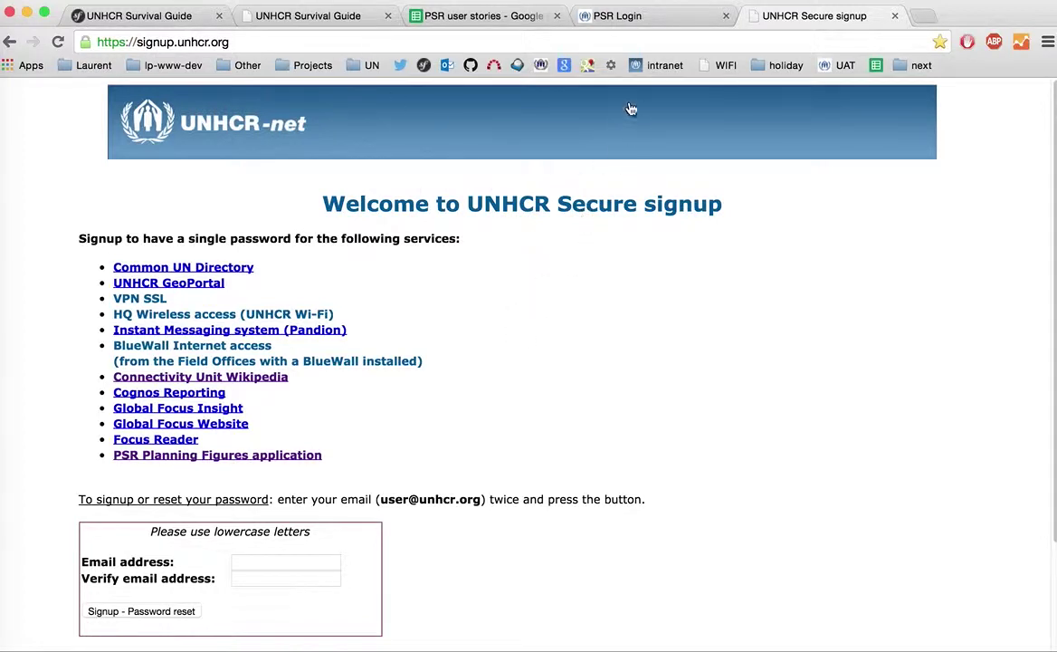
pyautogui.click(584, 16)
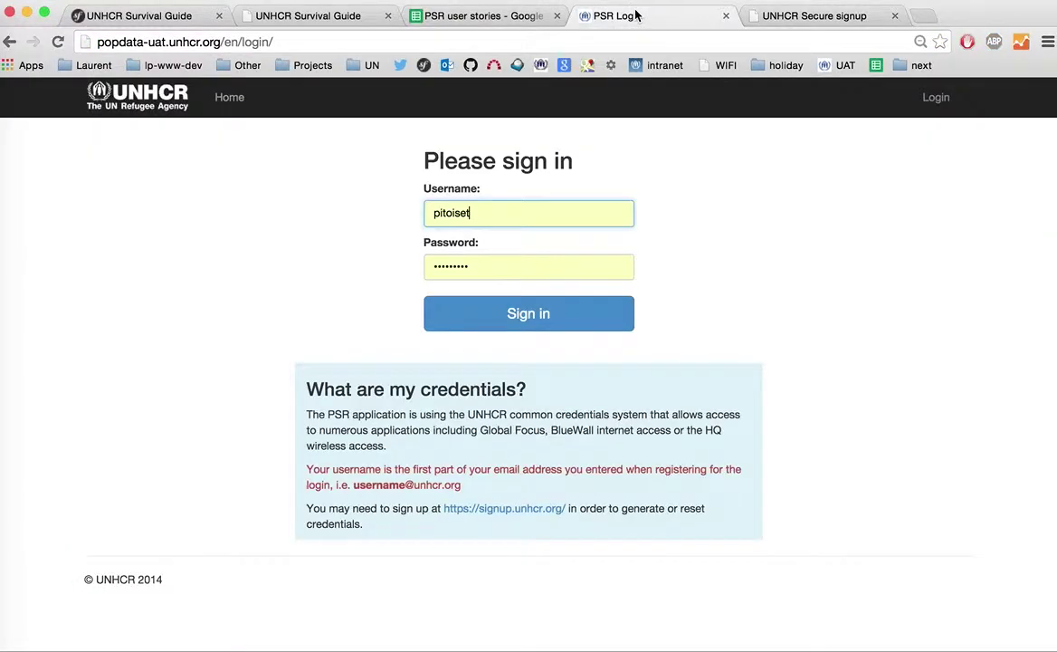
# Step: Sign in with the filled-in credentials and select Afghanistan as the country
pyautogui.click(510, 317)
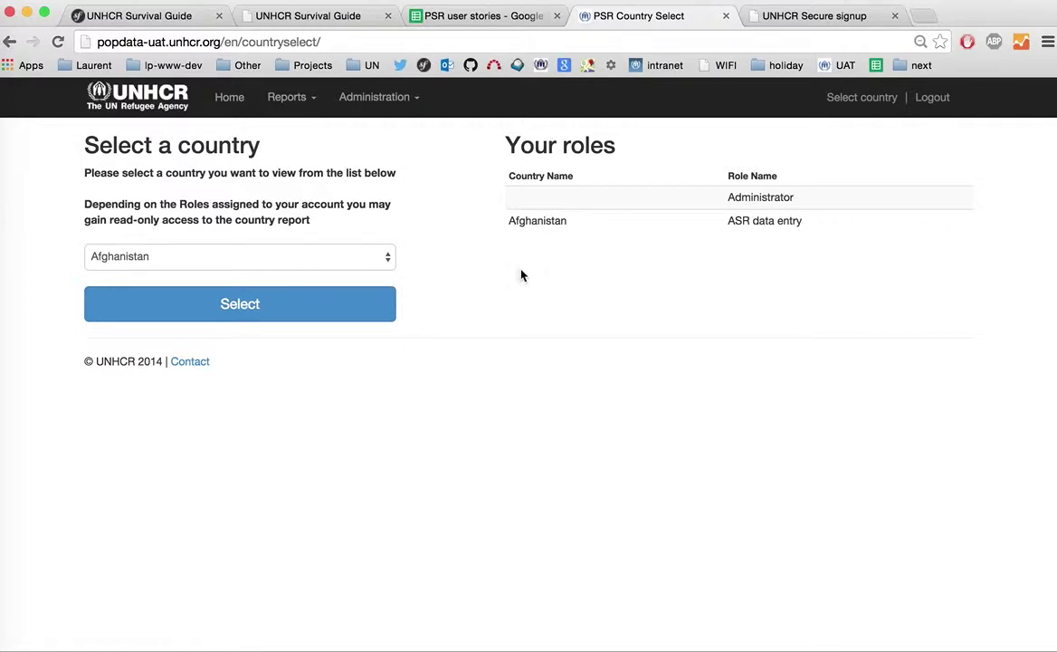
pyautogui.click(250, 264)
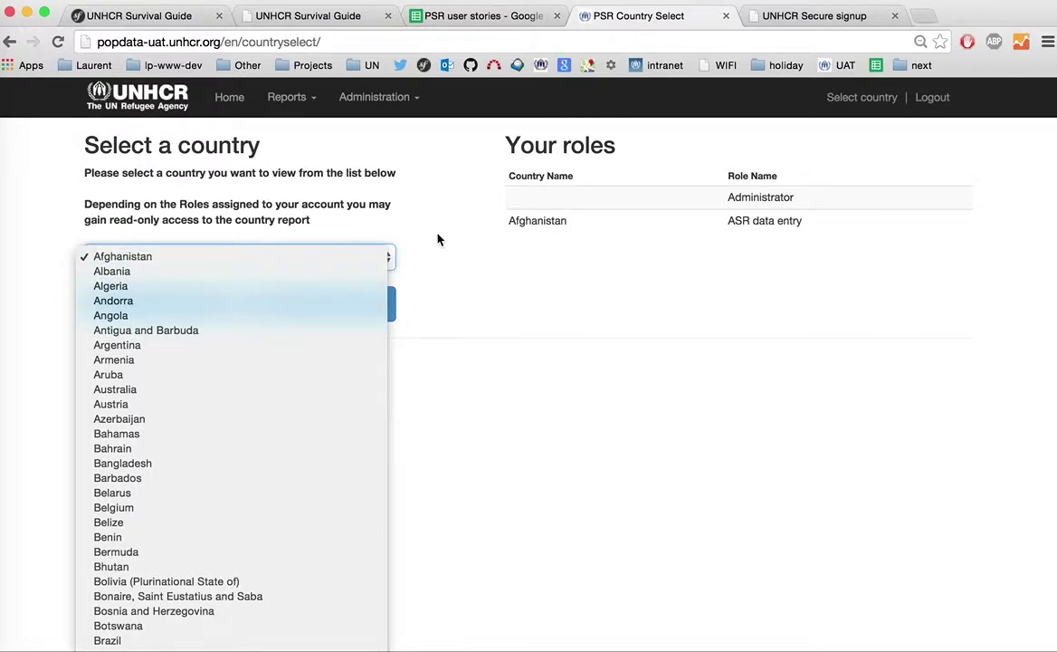
pyautogui.click(437, 238)
pyautogui.click(242, 304)
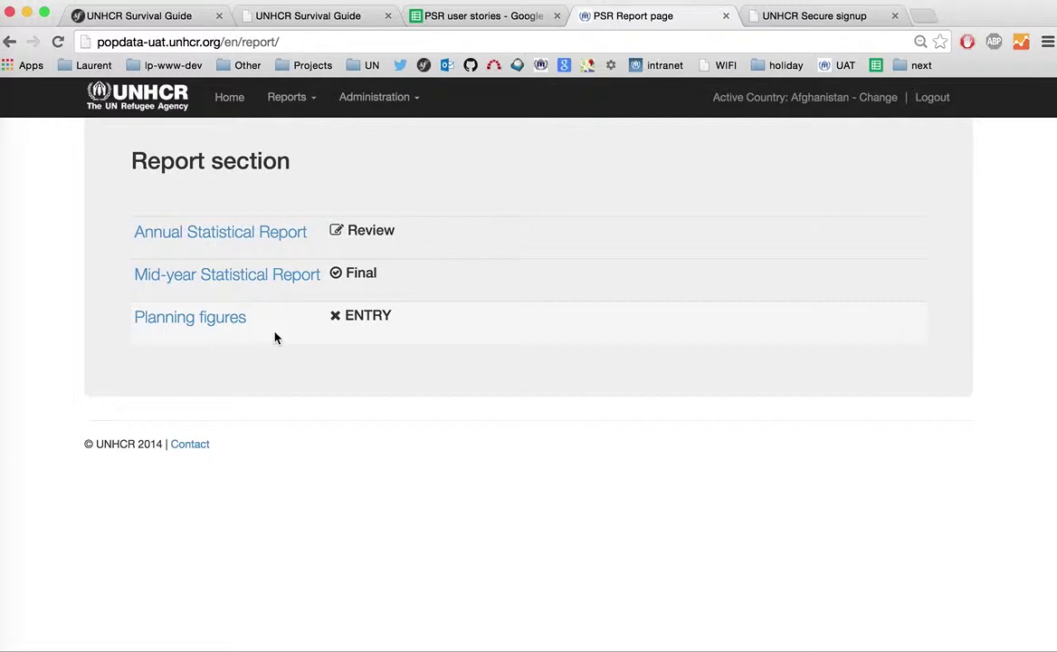
# Step: Open Afghanistan's 2014 Annual Statistical Report and review its population summary, totalling 251225 end-of-year
pyautogui.click(258, 240)
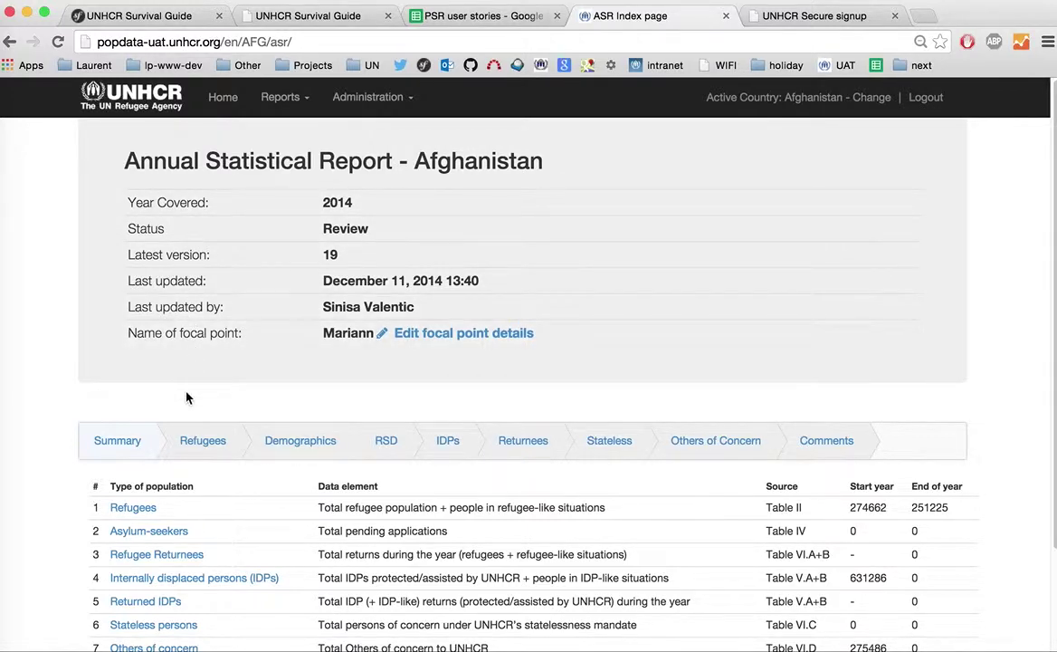
pyautogui.scroll(-3, 187, 397)
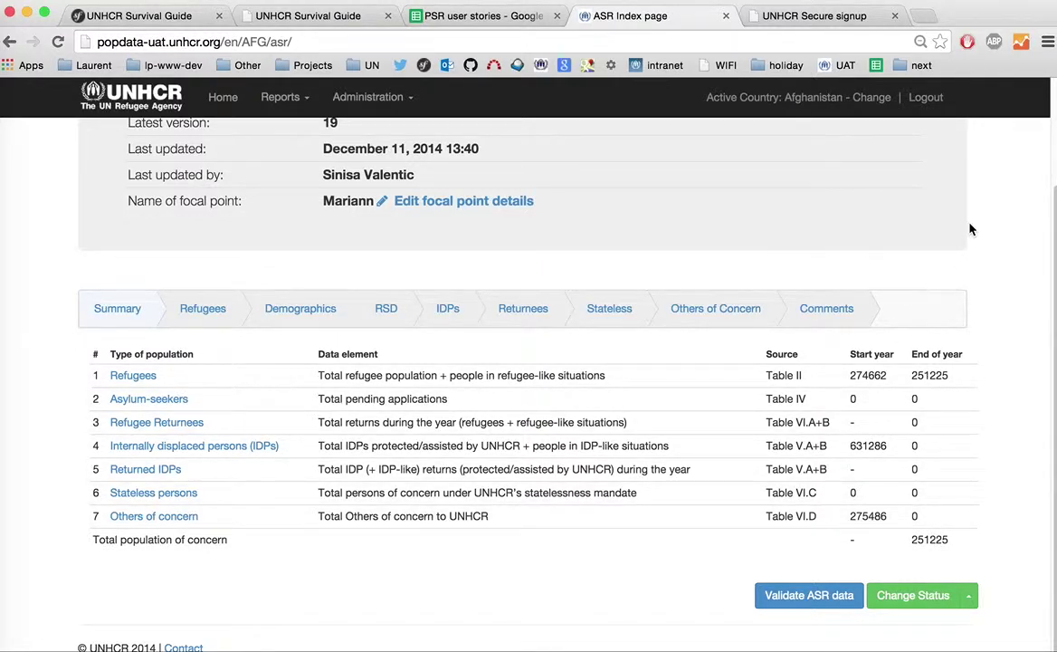
pyautogui.scroll(3, 970, 228)
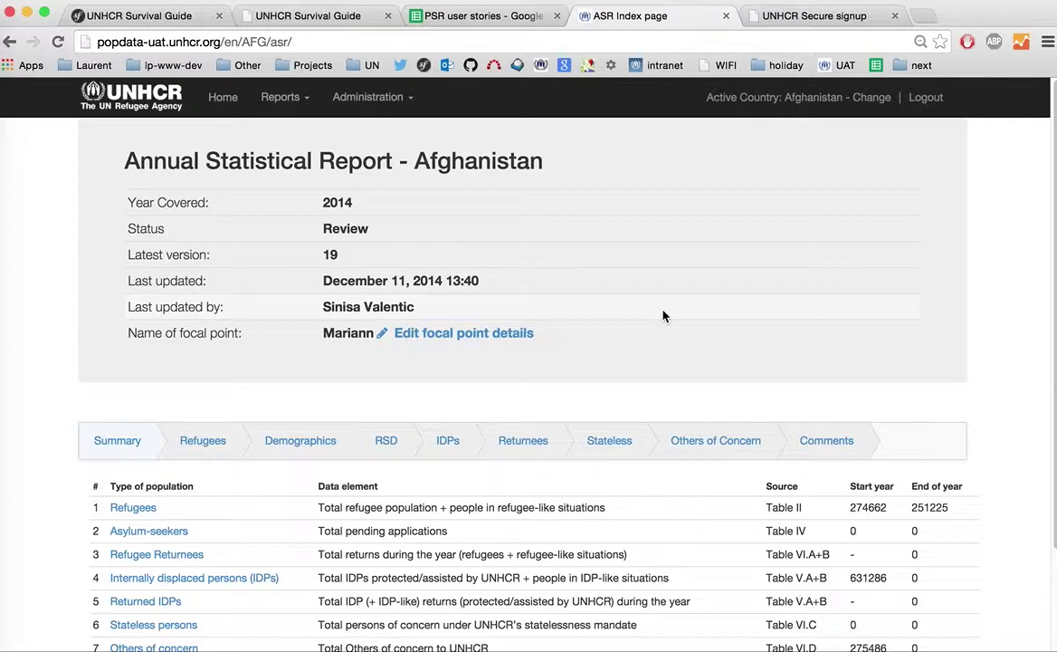
pyautogui.click(479, 335)
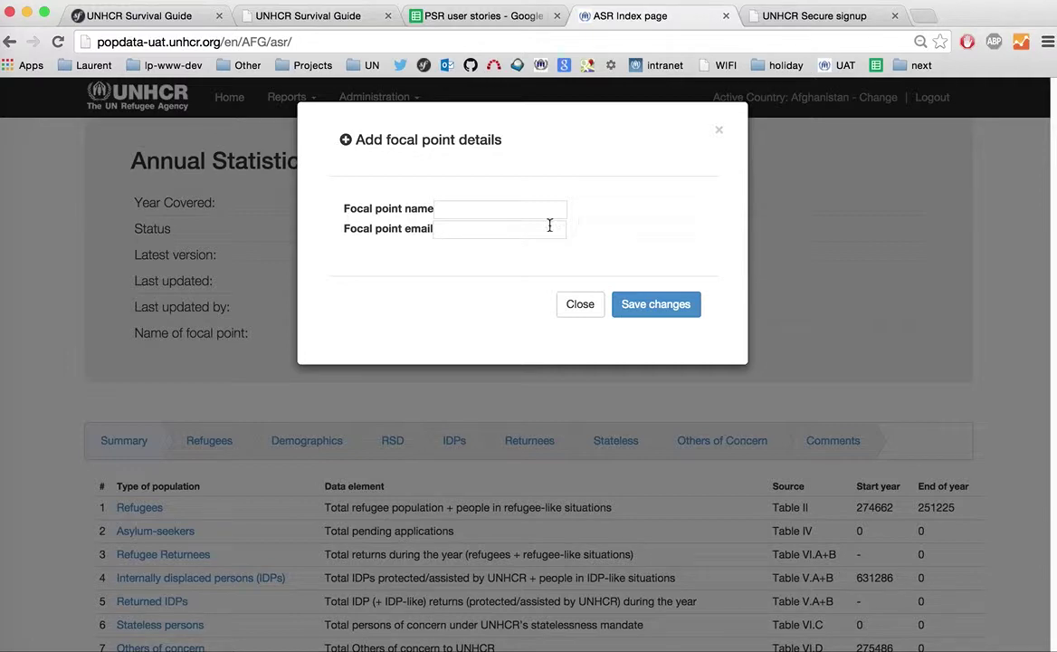
pyautogui.click(585, 306)
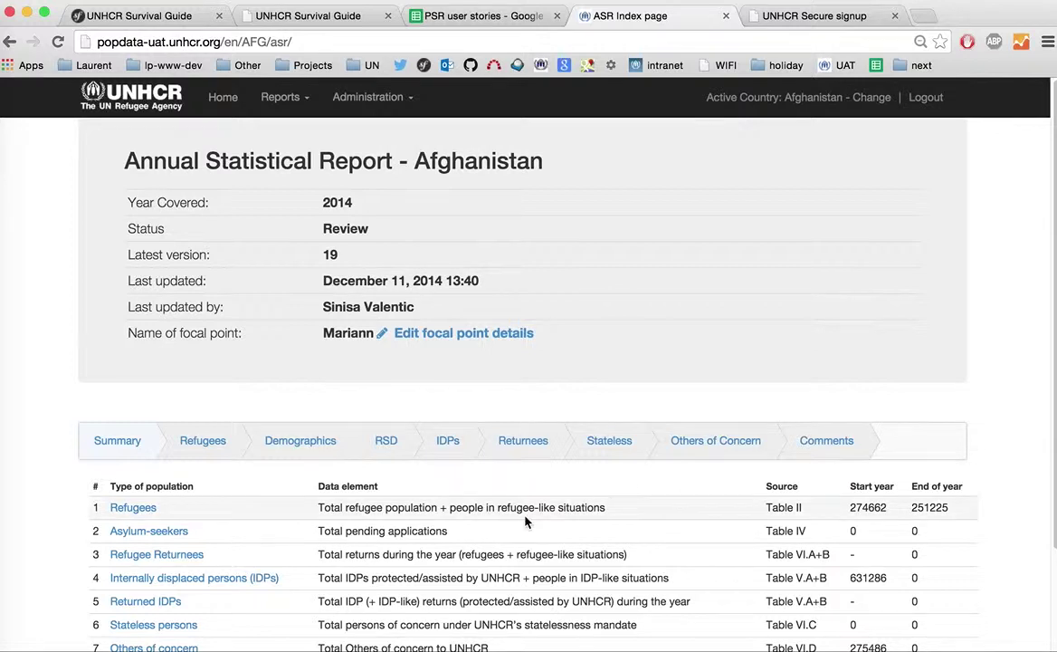
# Step: Open the Refugees Table II and select the 1,232 Group recognition cell
pyautogui.click(208, 444)
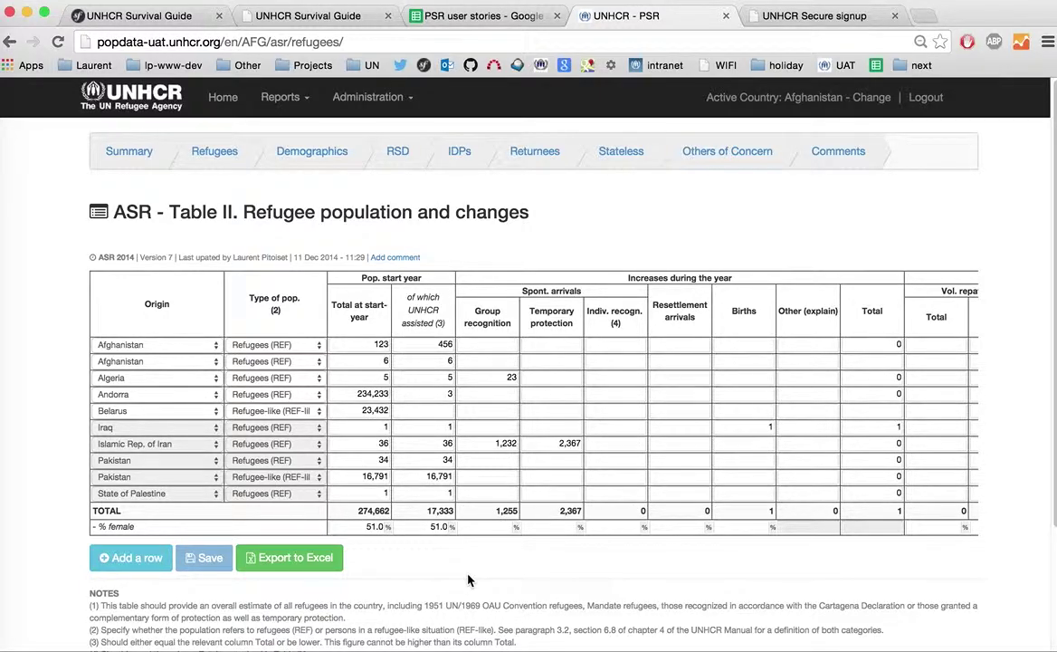
pyautogui.hscroll(5, 468, 579)
pyautogui.hscroll(-5, 468, 579)
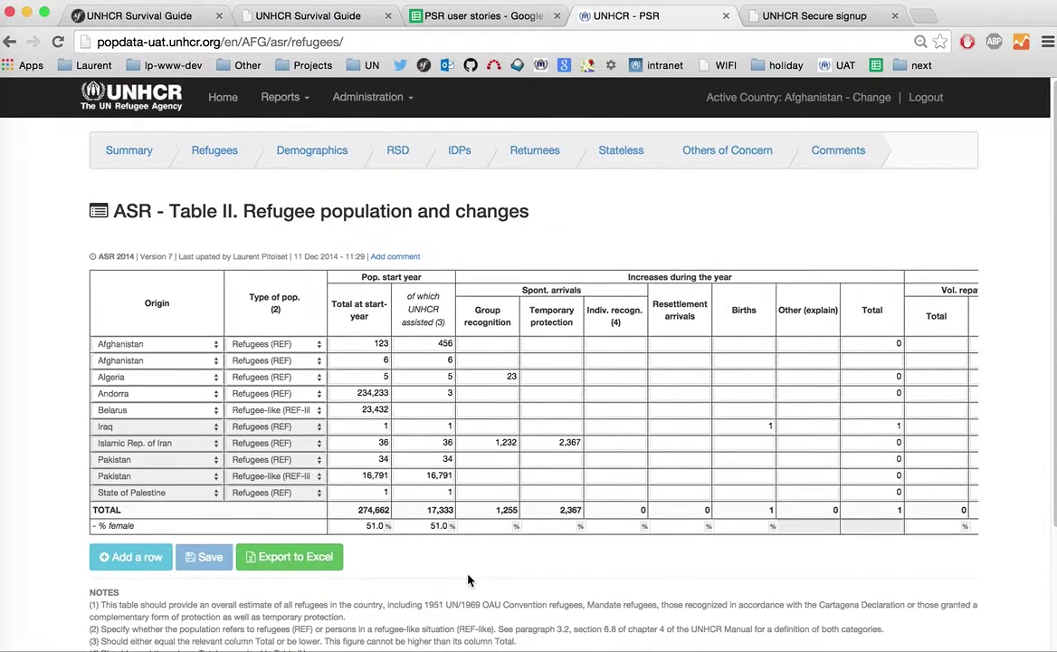
pyautogui.hscroll(2, 468, 579)
pyautogui.scroll(-1, 468, 579)
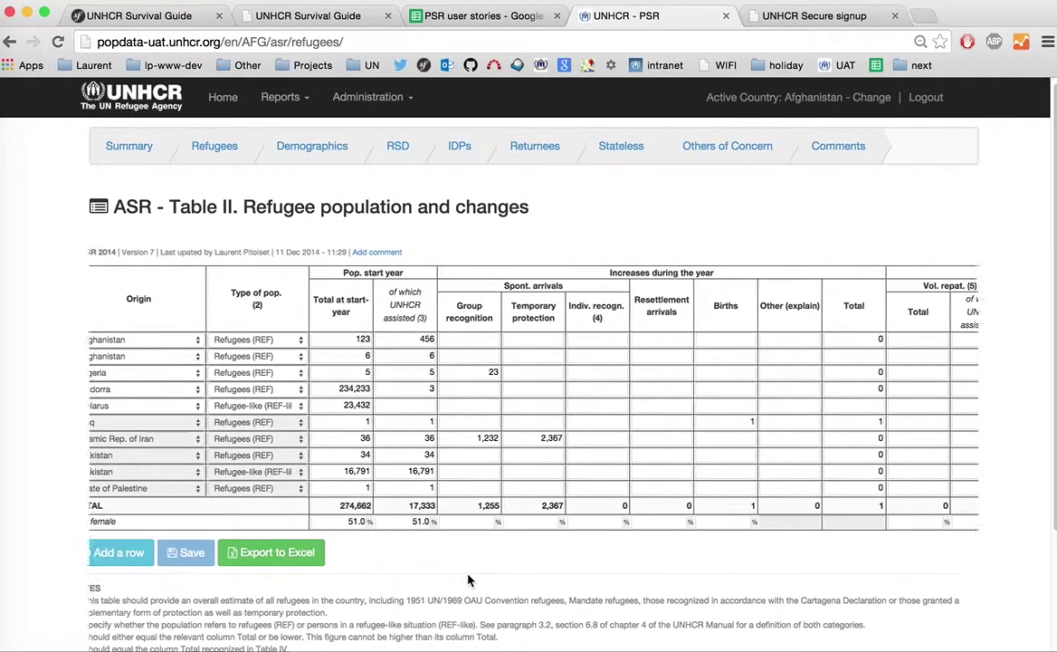
pyautogui.hscroll(1, 468, 579)
pyautogui.click(446, 433)
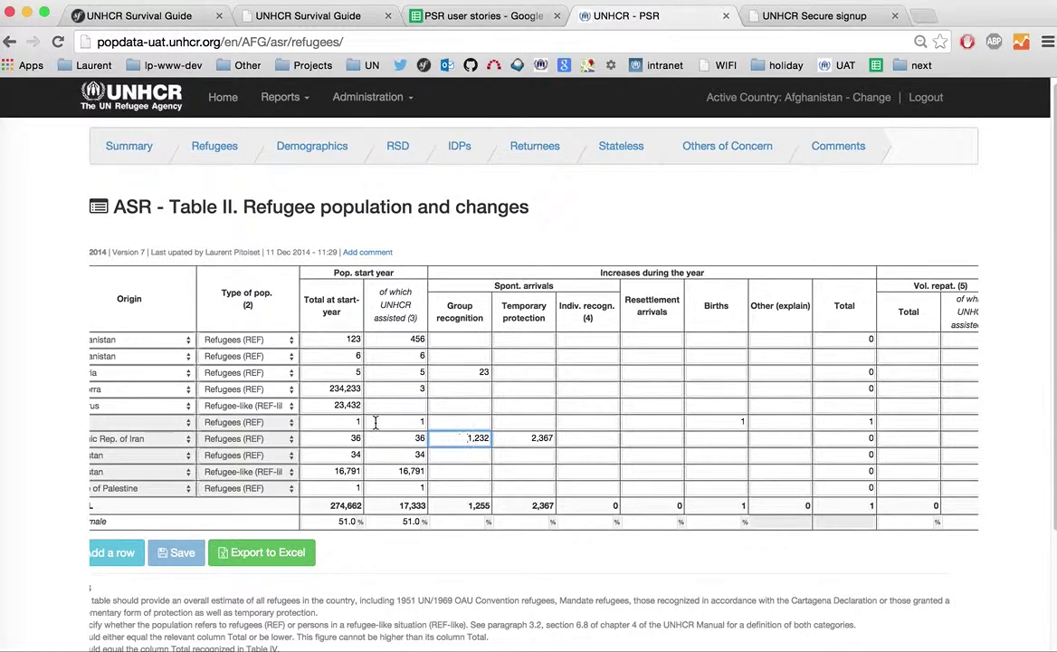
# Step: Enter 12312 Group recognition and 123 Temporary protection for Iraq, then check end-year totals
pyautogui.click(459, 421)
pyautogui.hscroll(3, 459, 419)
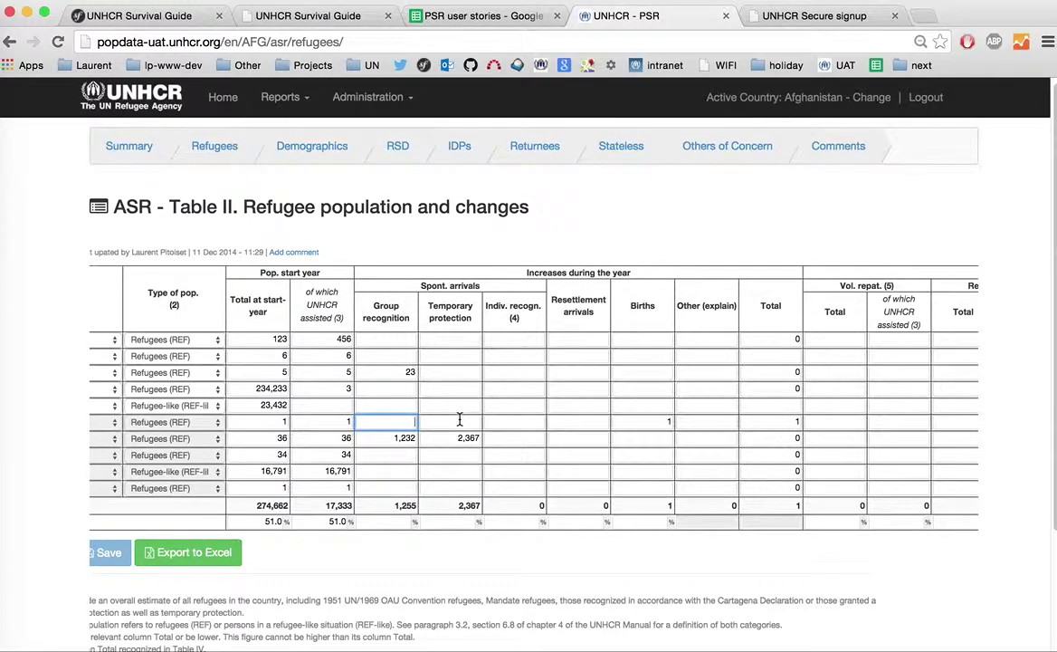
pyautogui.write('12312')
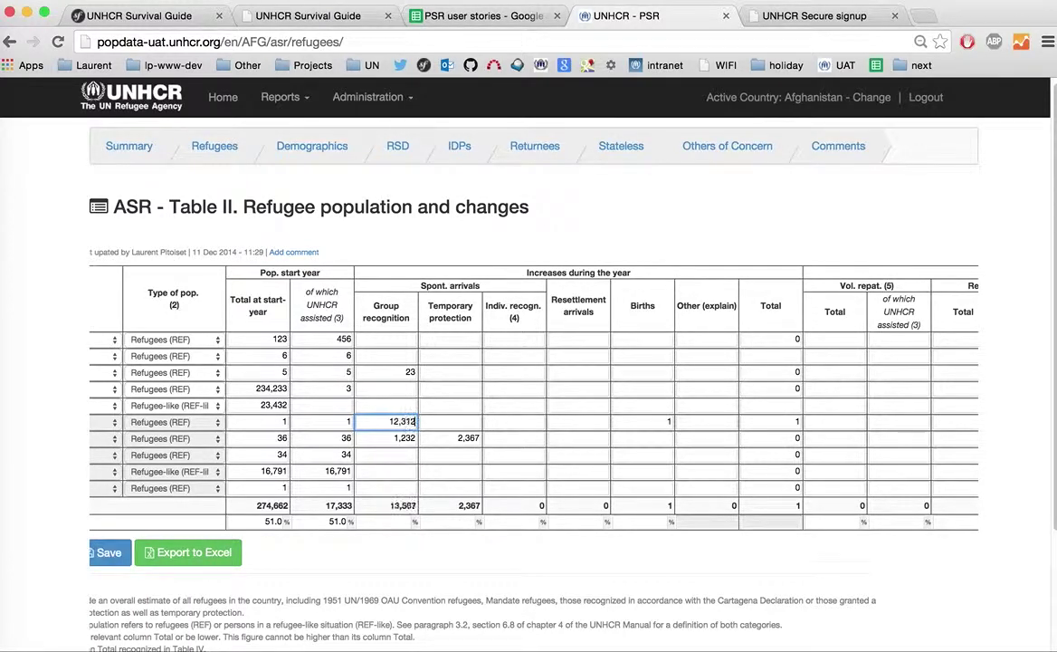
pyautogui.press('Tab')
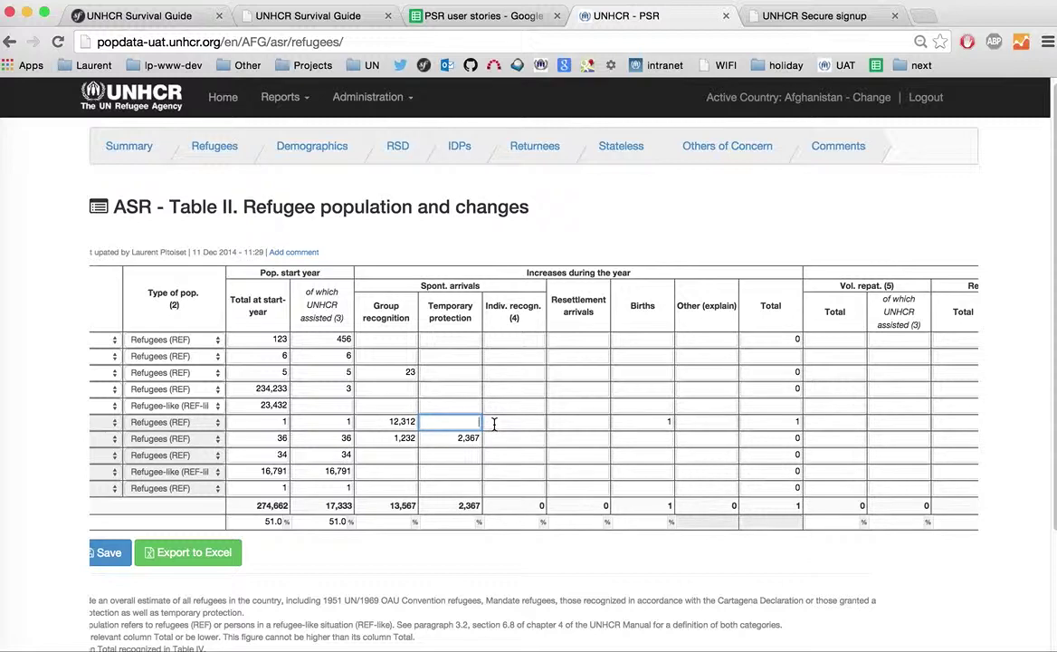
pyautogui.write('123')
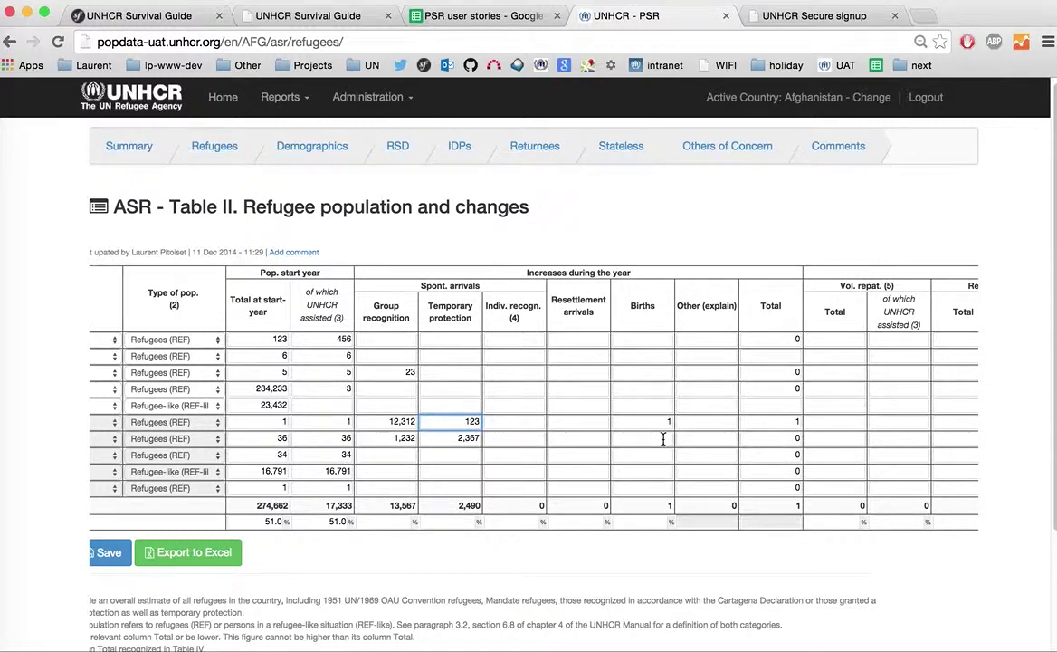
pyautogui.hscroll(5, 662, 439)
pyautogui.hscroll(6, 662, 439)
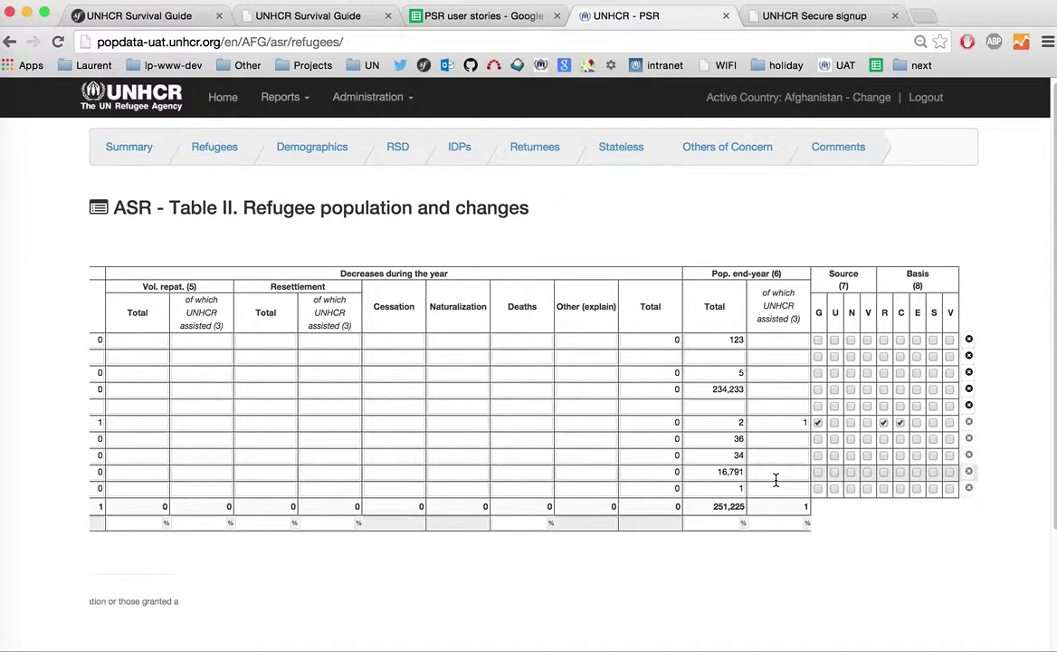
# Step: Delete the first table row, the one totalling 123
pyautogui.hscroll(-10, 779, 478)
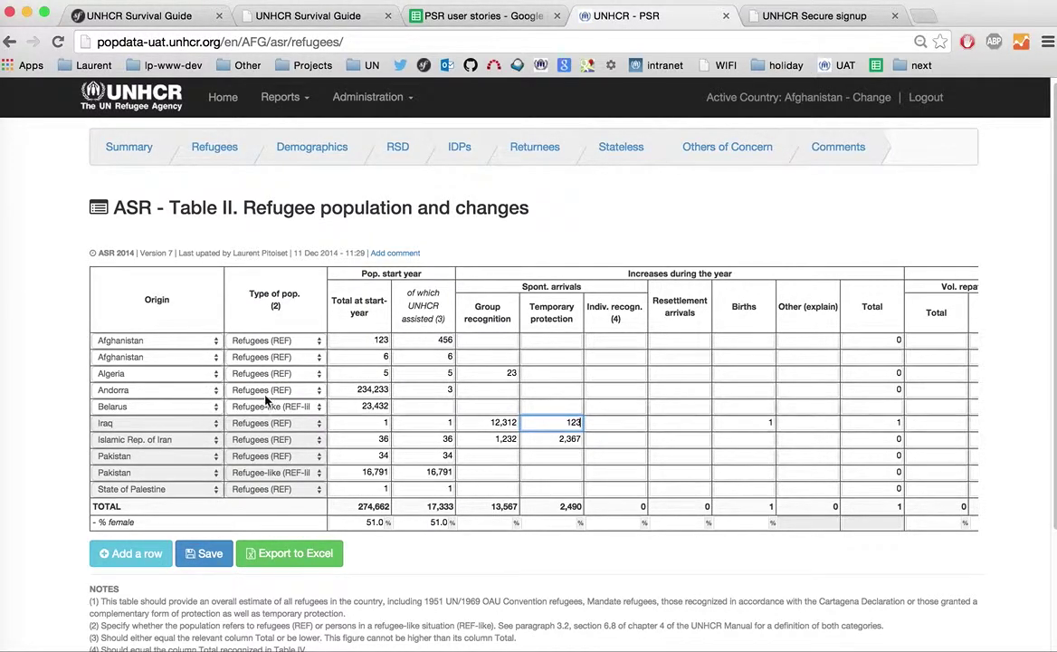
pyautogui.hscroll(10, 344, 390)
pyautogui.hscroll(3, 362, 398)
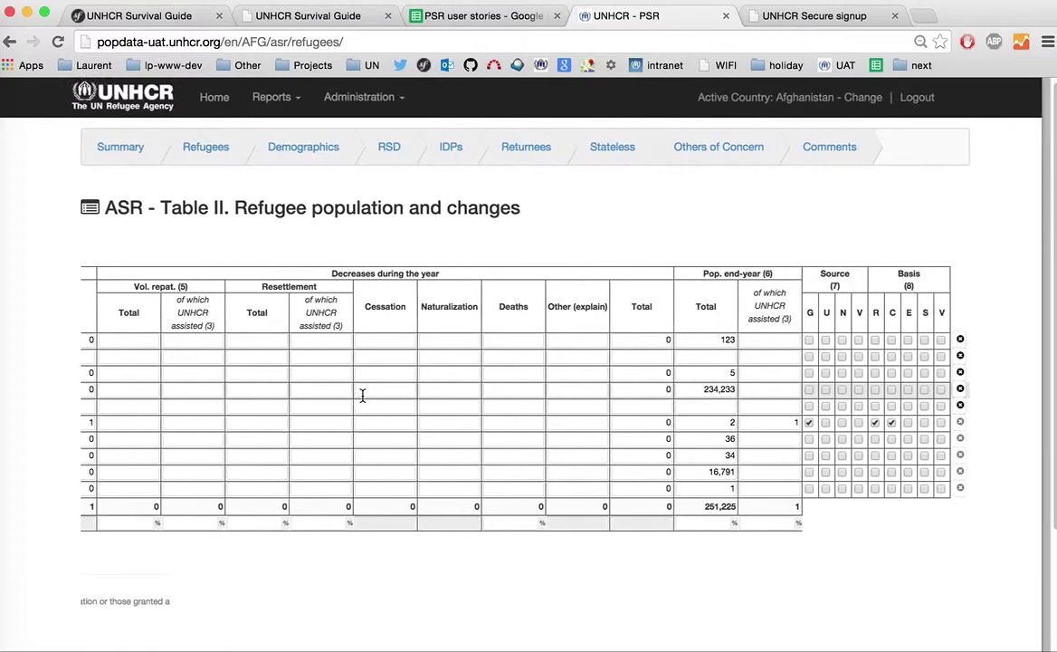
pyautogui.click(969, 340)
pyautogui.hscroll(-13, 676, 423)
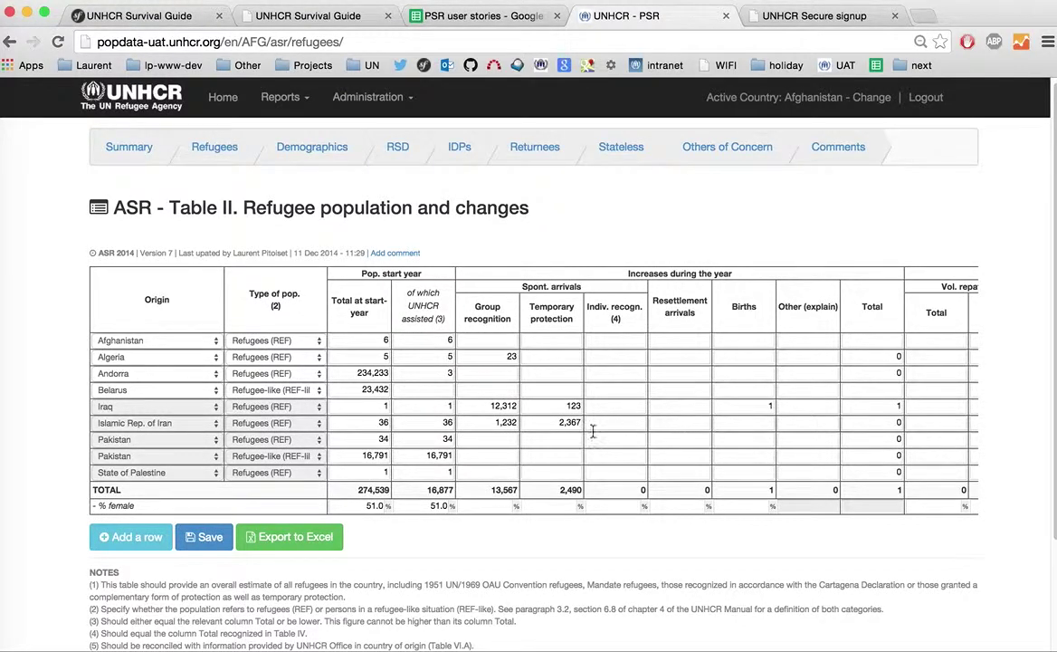
# Step: Add a new row with origin Algeria and type Refugees (REF), then return to the ASR overview
pyautogui.click(134, 538)
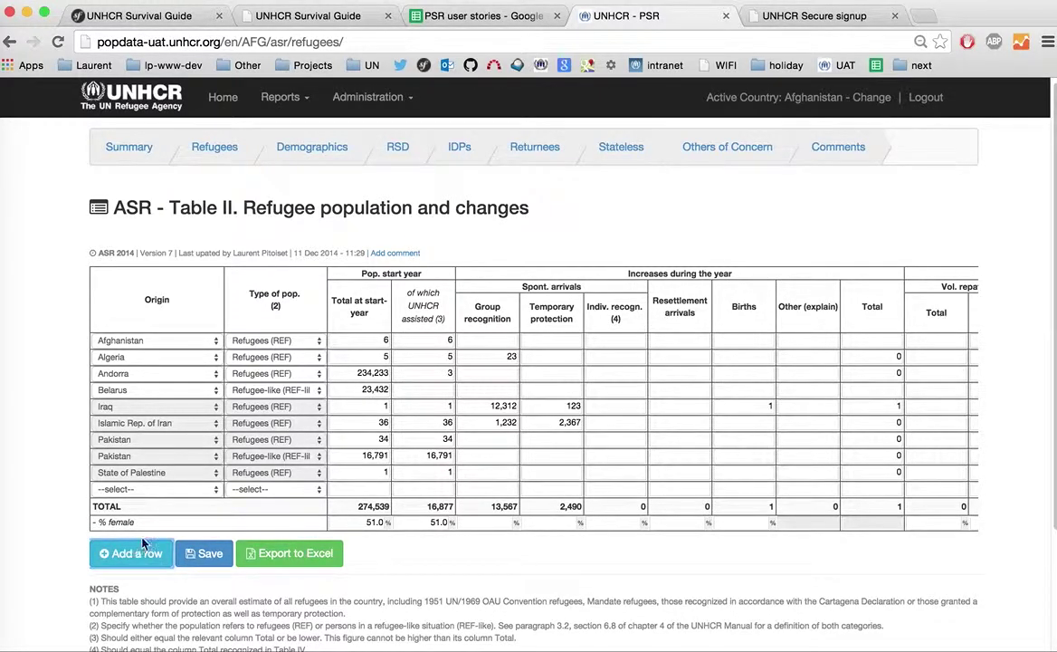
pyautogui.click(165, 489)
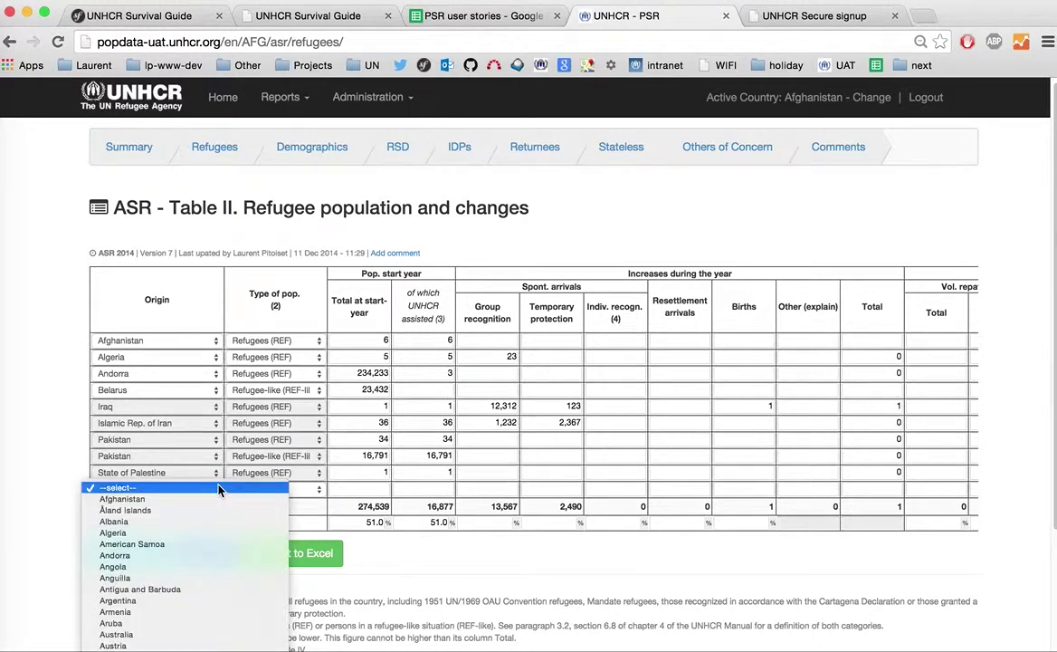
pyautogui.click(203, 532)
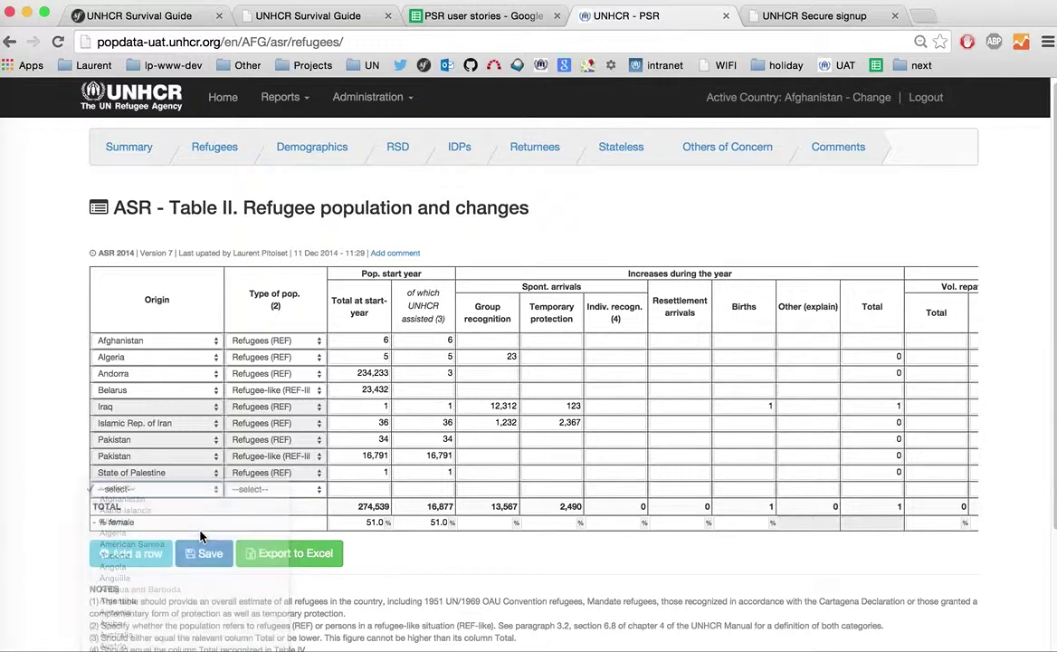
pyautogui.click(270, 490)
pyautogui.click(268, 439)
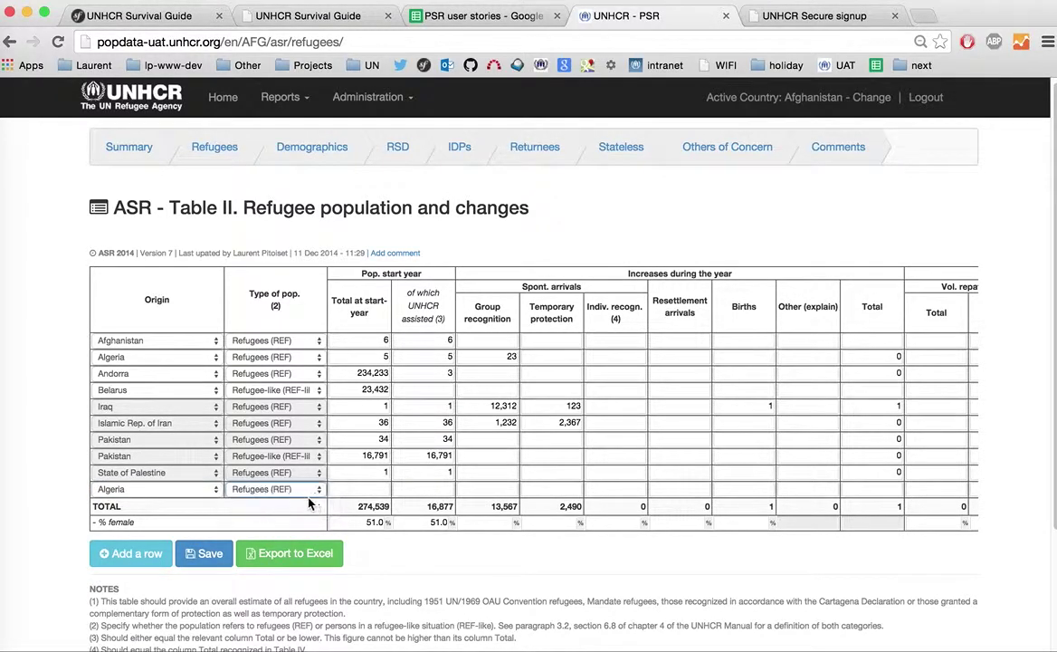
pyautogui.hscroll(6, 475, 523)
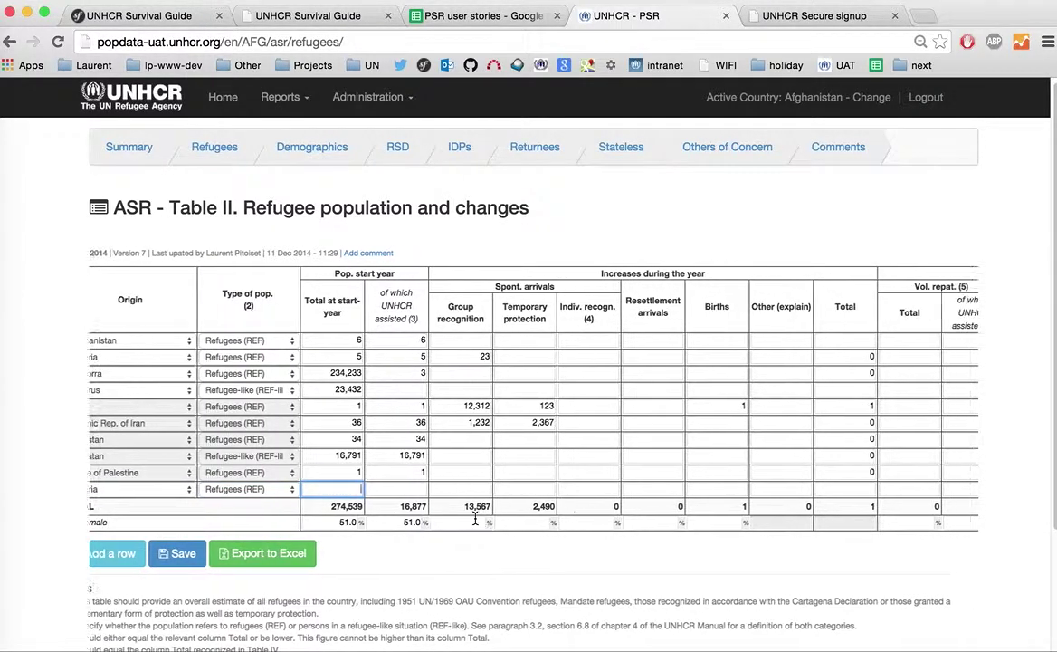
pyautogui.hscroll(4, 475, 523)
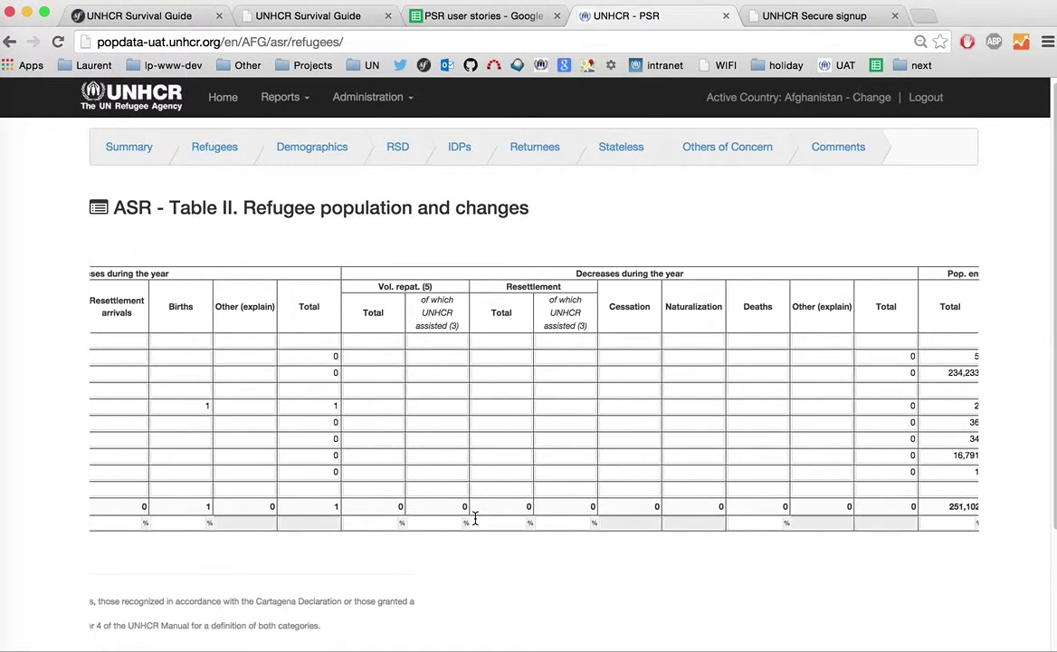
pyautogui.press('Tab')
pyautogui.hscroll(-10, 475, 519)
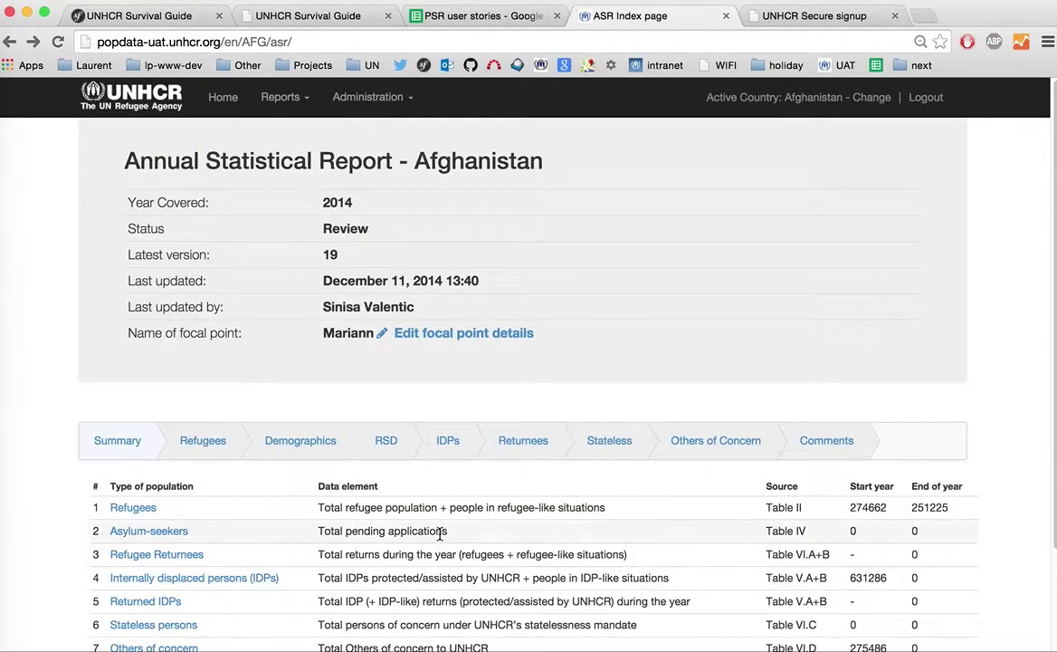
# Step: Return to the Refugees Table II page, now showing the Algeria row
pyautogui.hscroll(10, 483, 465)
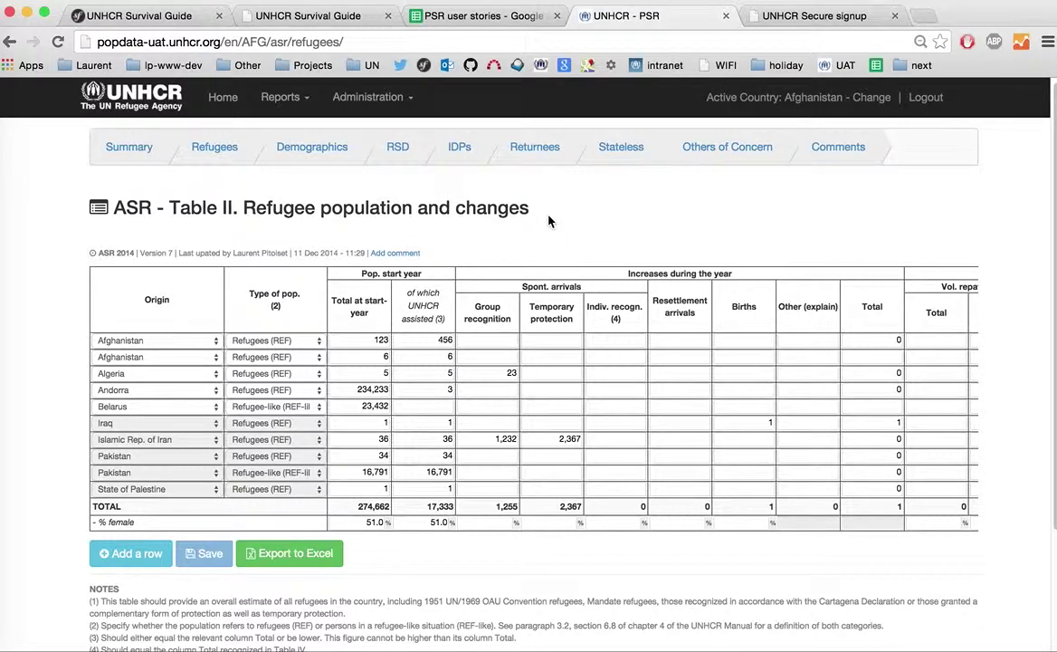
# Step: Enter 123 Group recognition for the second Afghanistan row and save Table II as Version 8
pyautogui.click(499, 358)
pyautogui.write('123')
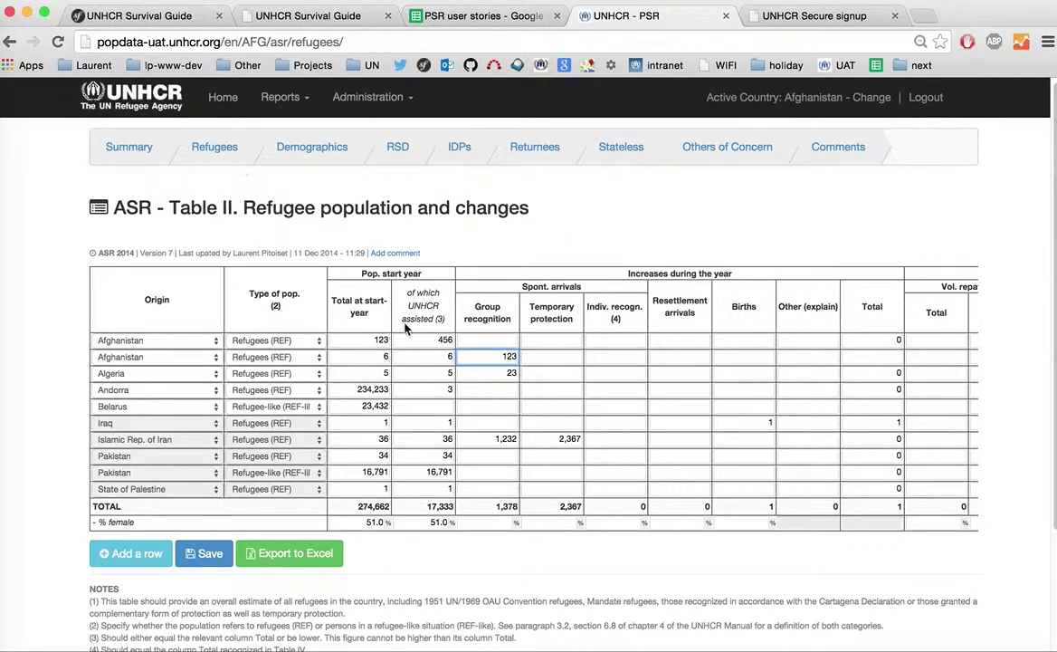
pyautogui.click(485, 392)
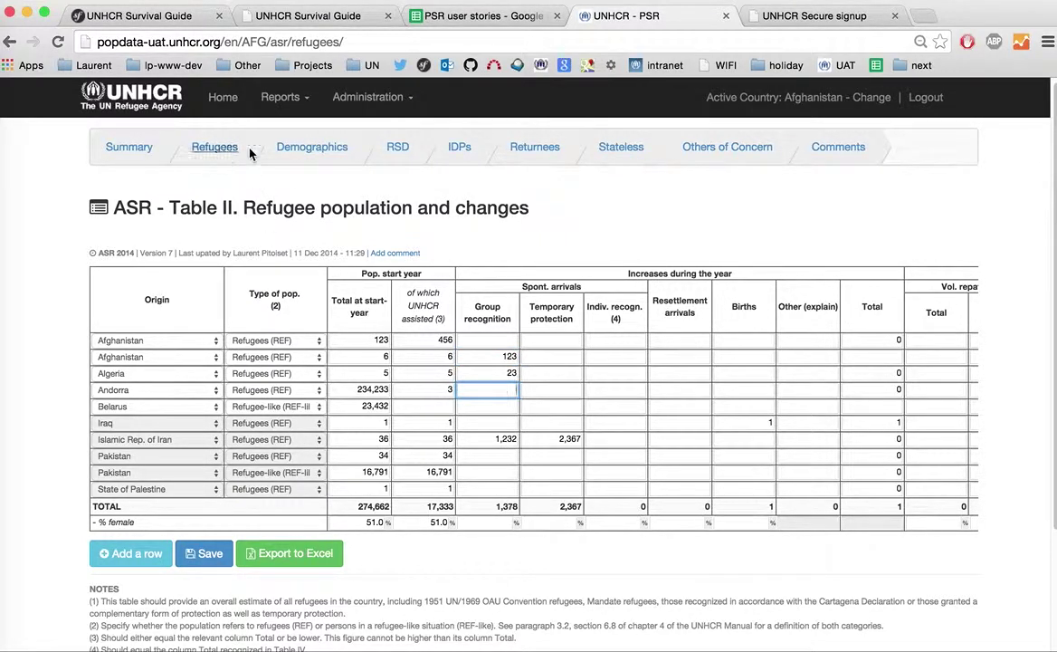
pyautogui.click(295, 150)
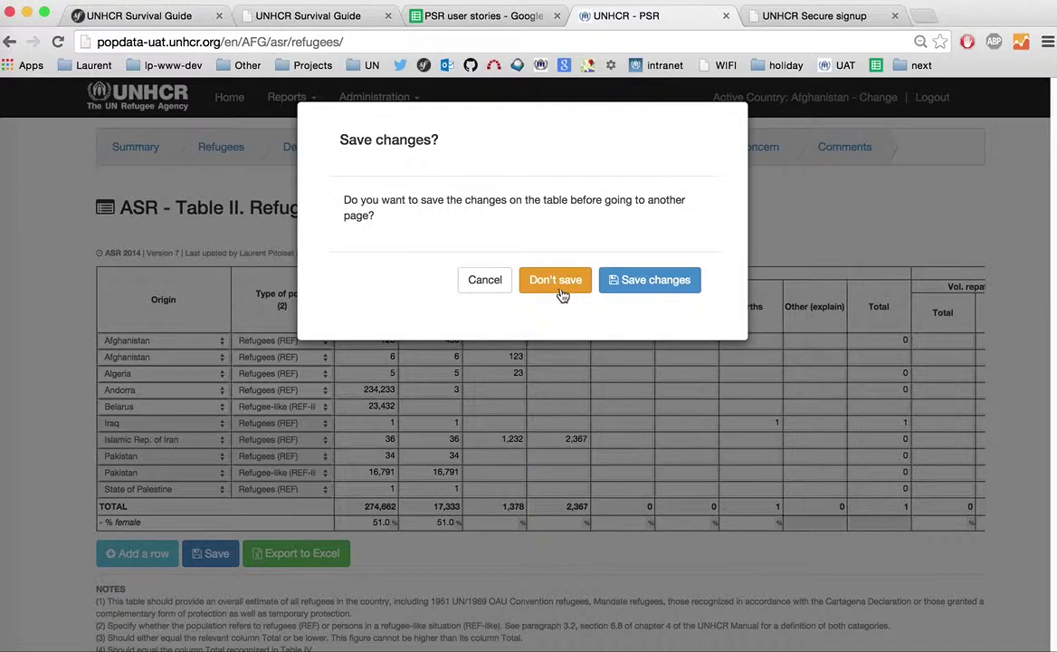
pyautogui.click(654, 285)
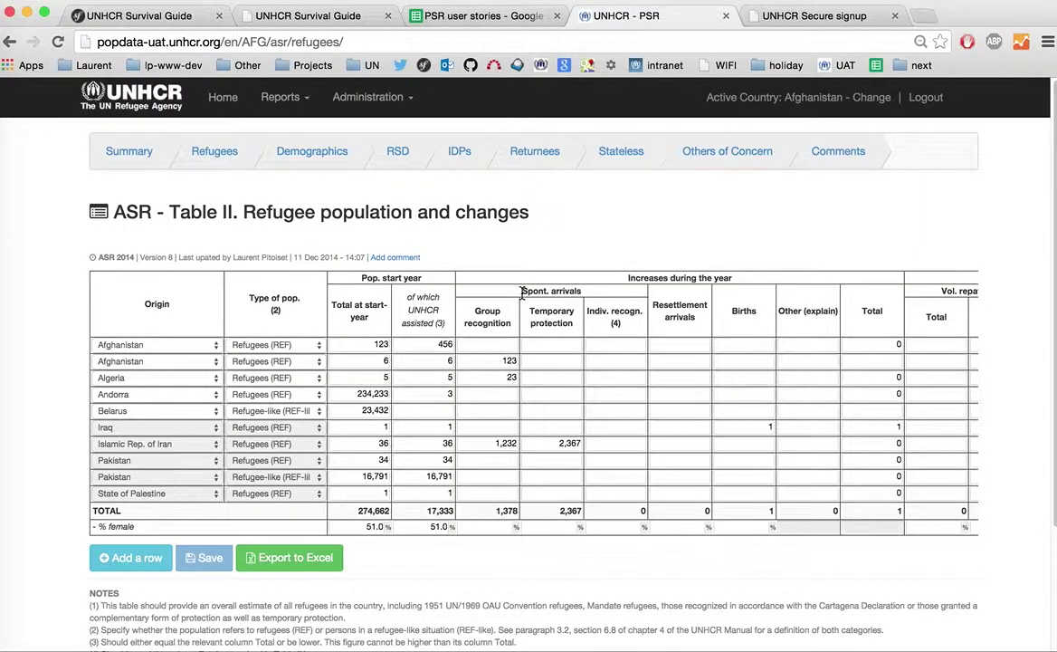
pyautogui.scroll(-2, 522, 294)
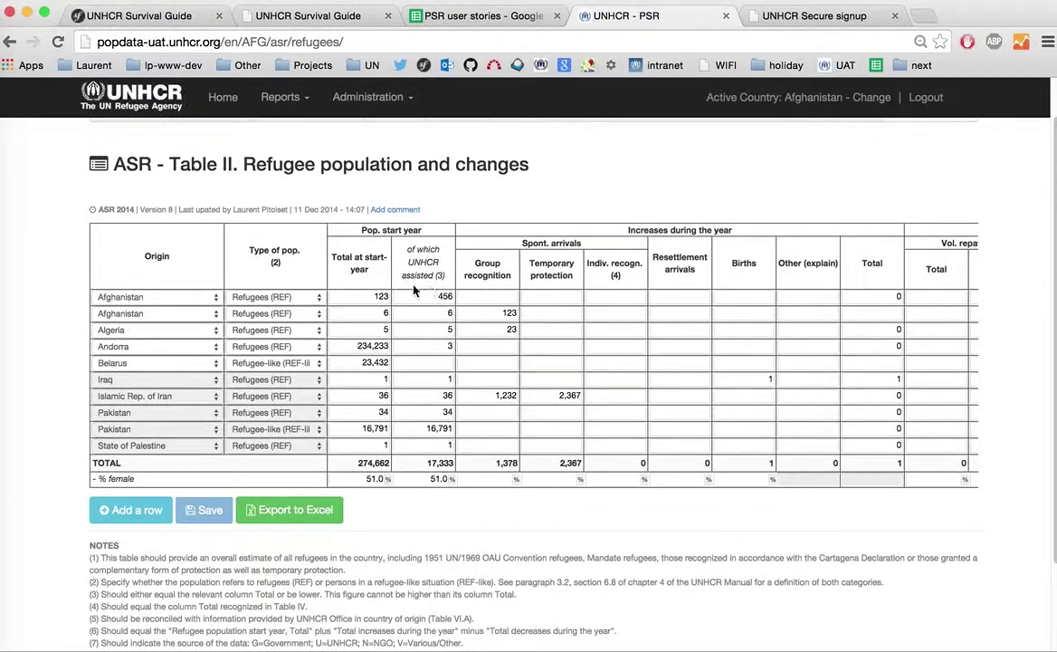
pyautogui.click(302, 511)
pyautogui.scroll(1, 352, 357)
pyautogui.scroll(1, 352, 357)
pyautogui.hscroll(1, 352, 358)
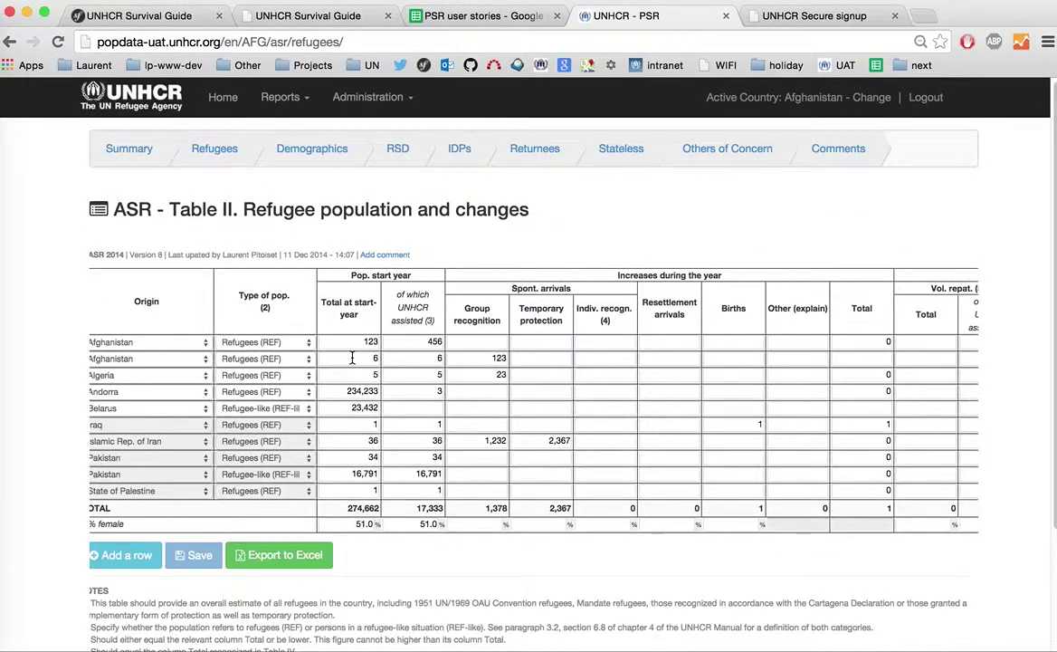
pyautogui.hscroll(-1, 352, 358)
pyautogui.scroll(-1, 352, 357)
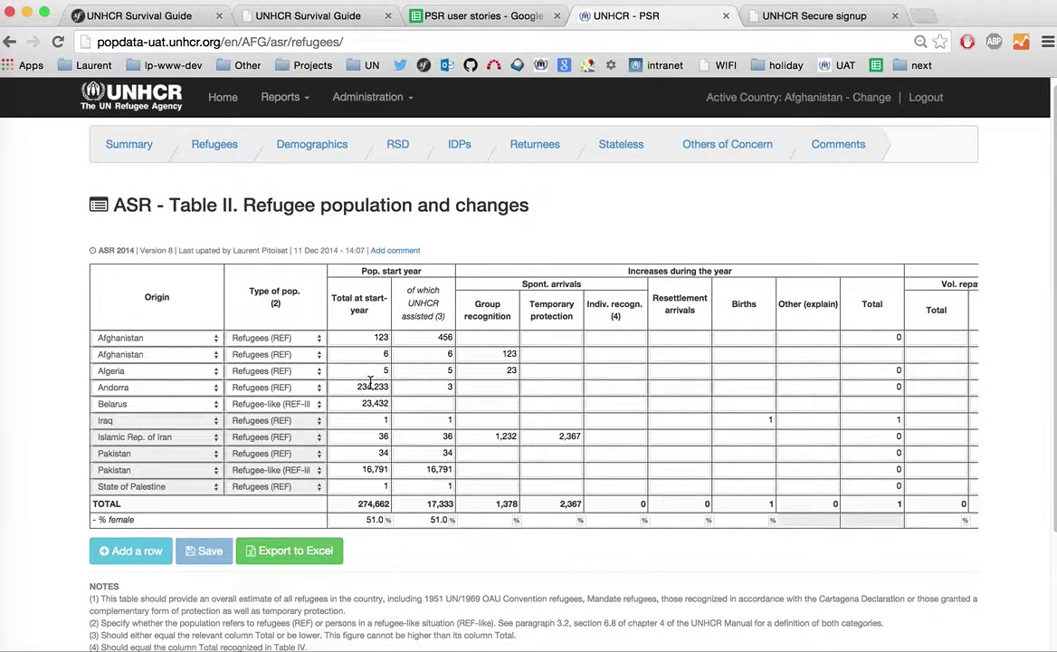
# Step: Review Table IV asylum applications and its UASC section, then open the Comments page
pyautogui.click(397, 145)
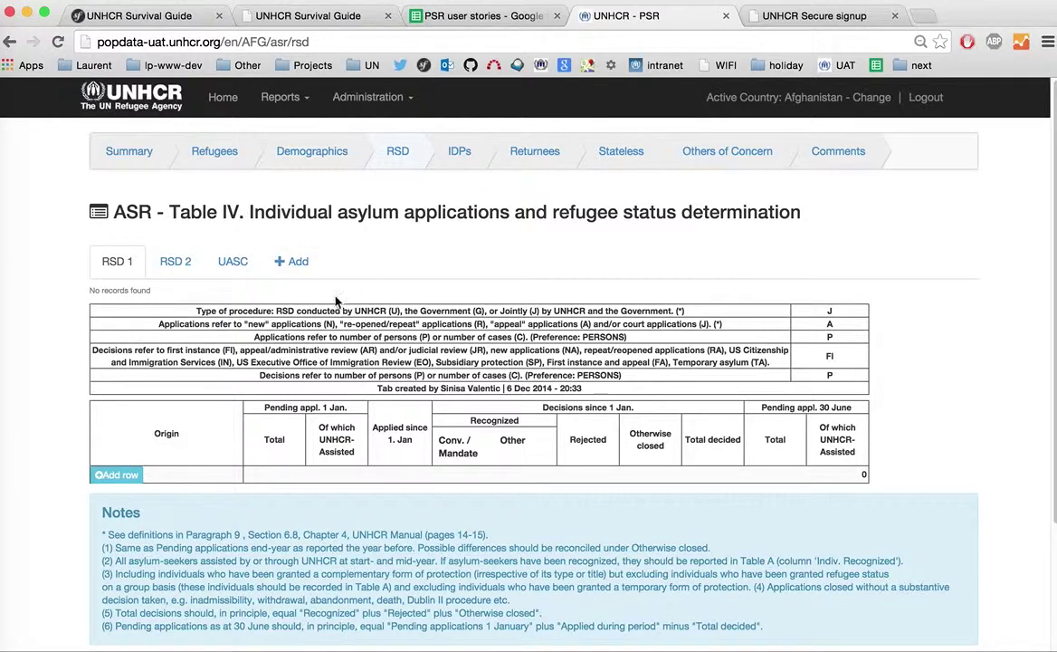
pyautogui.click(233, 264)
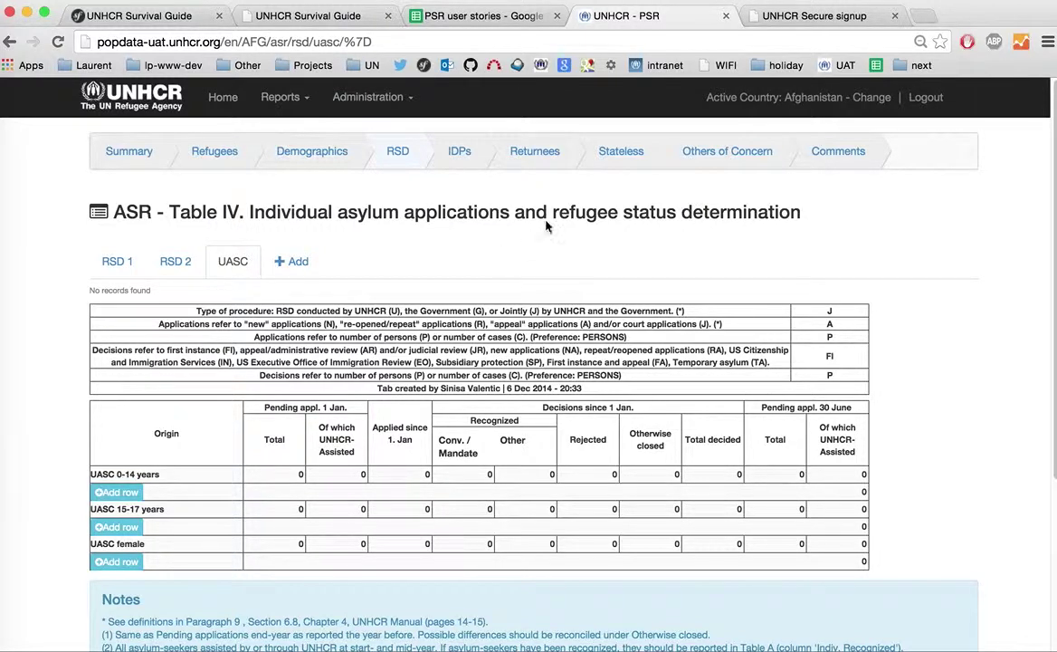
pyautogui.click(837, 154)
pyautogui.click(522, 357)
# Step: Save the table comments and return to the report Summary, now at Latest version 20
pyautogui.scroll(-2, 522, 357)
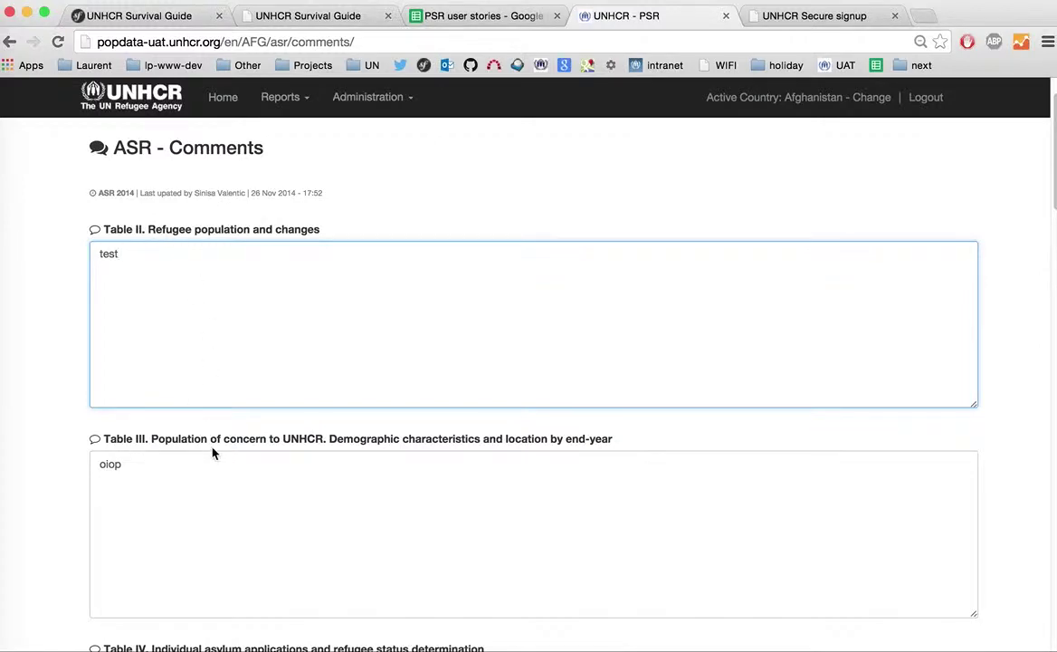
pyautogui.scroll(-3, 212, 448)
pyautogui.scroll(-20, 213, 448)
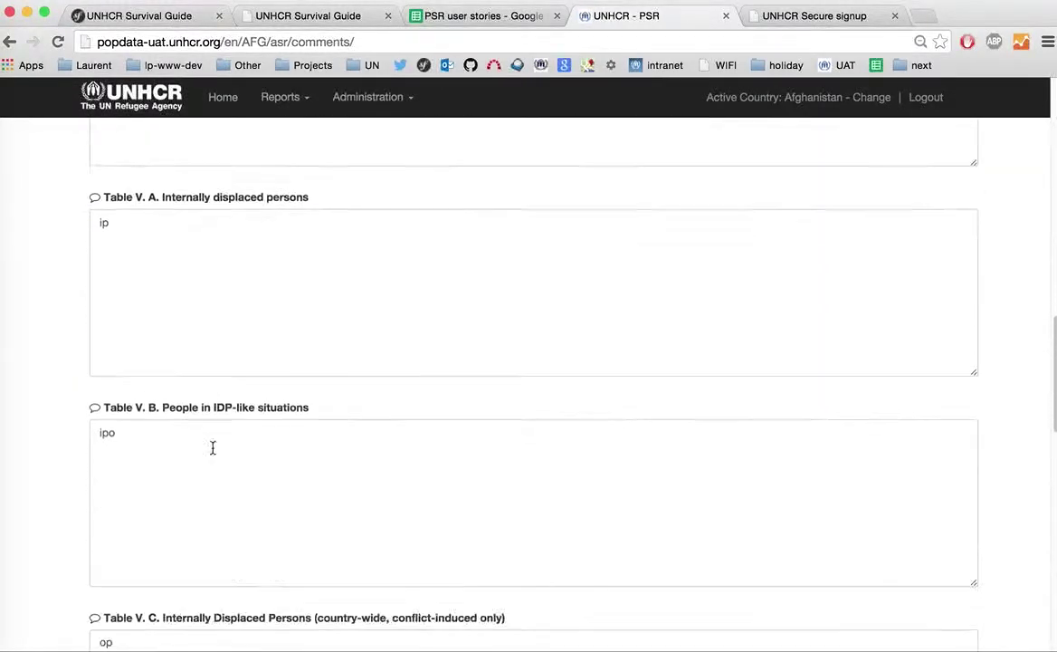
pyautogui.scroll(-13, 212, 448)
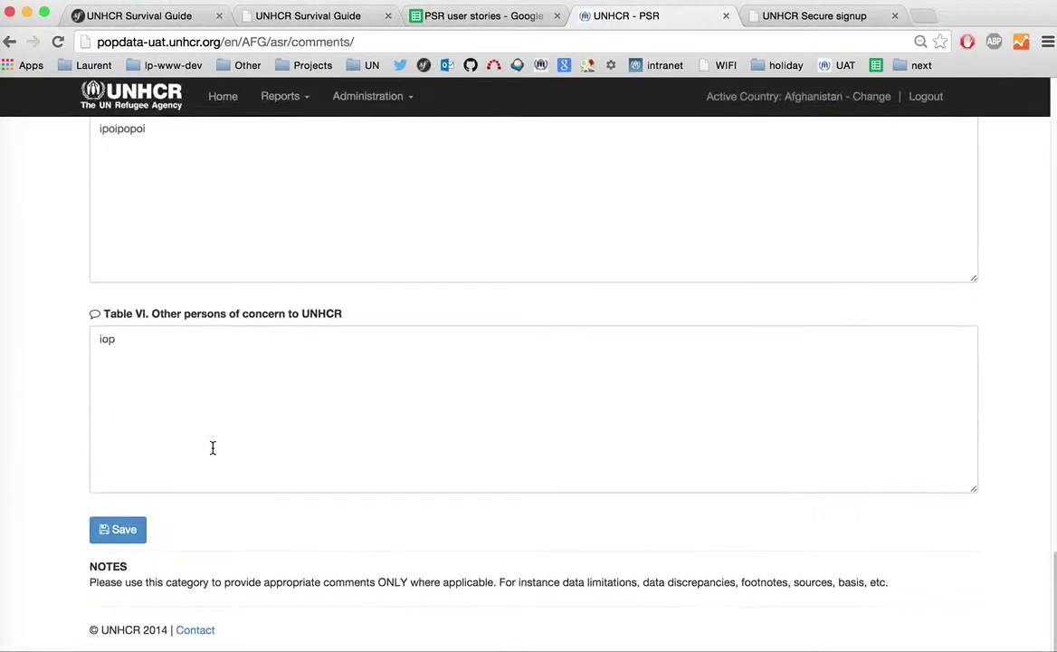
pyautogui.click(122, 535)
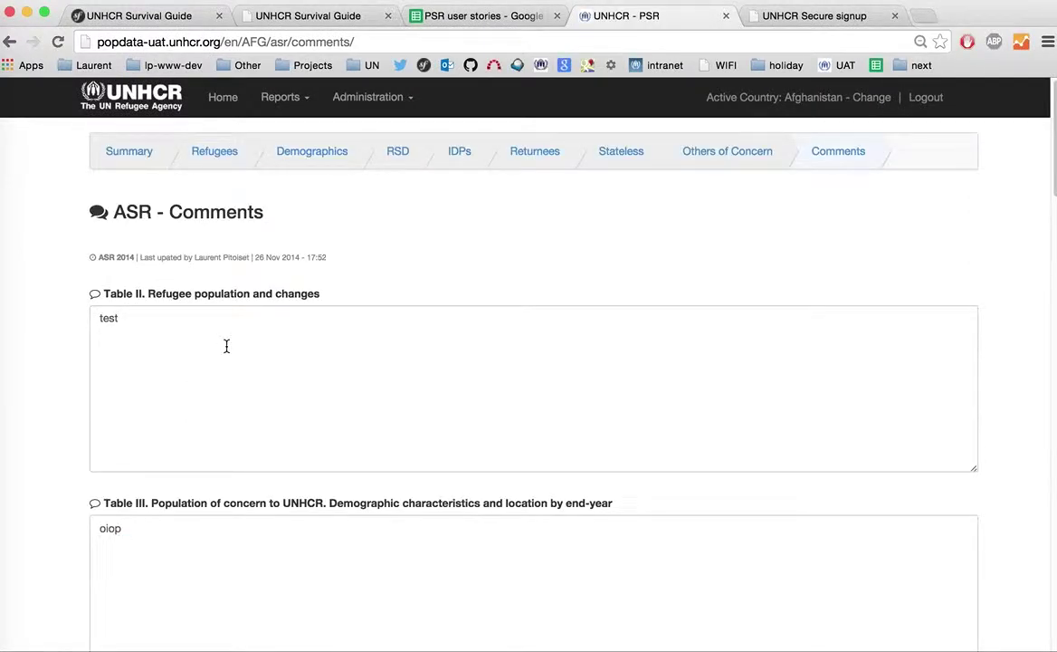
pyautogui.click(127, 154)
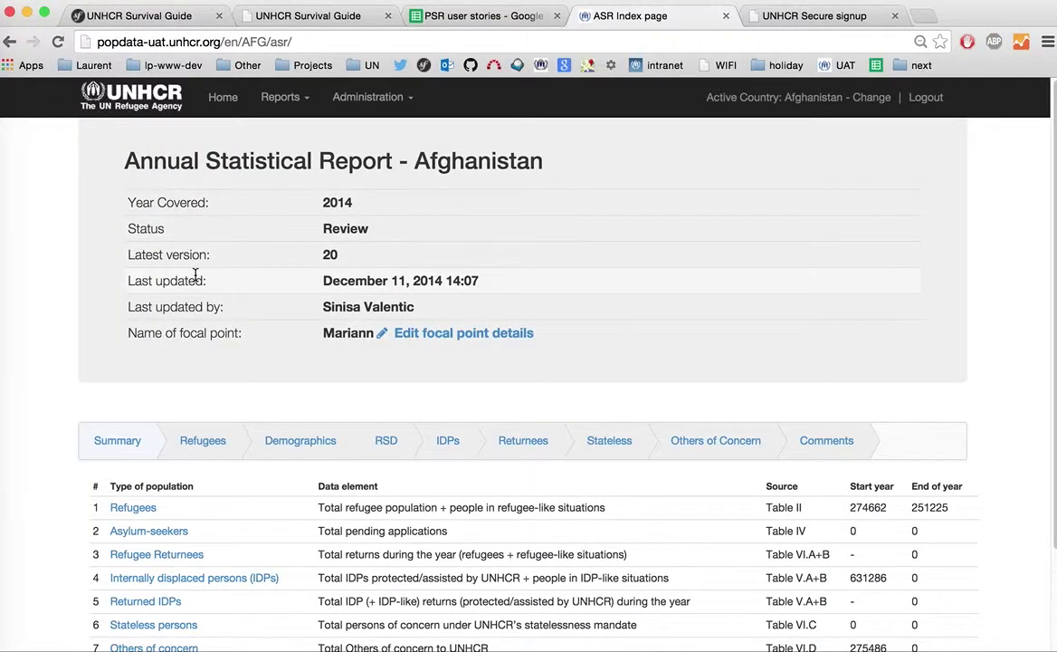
pyautogui.scroll(-3, 194, 276)
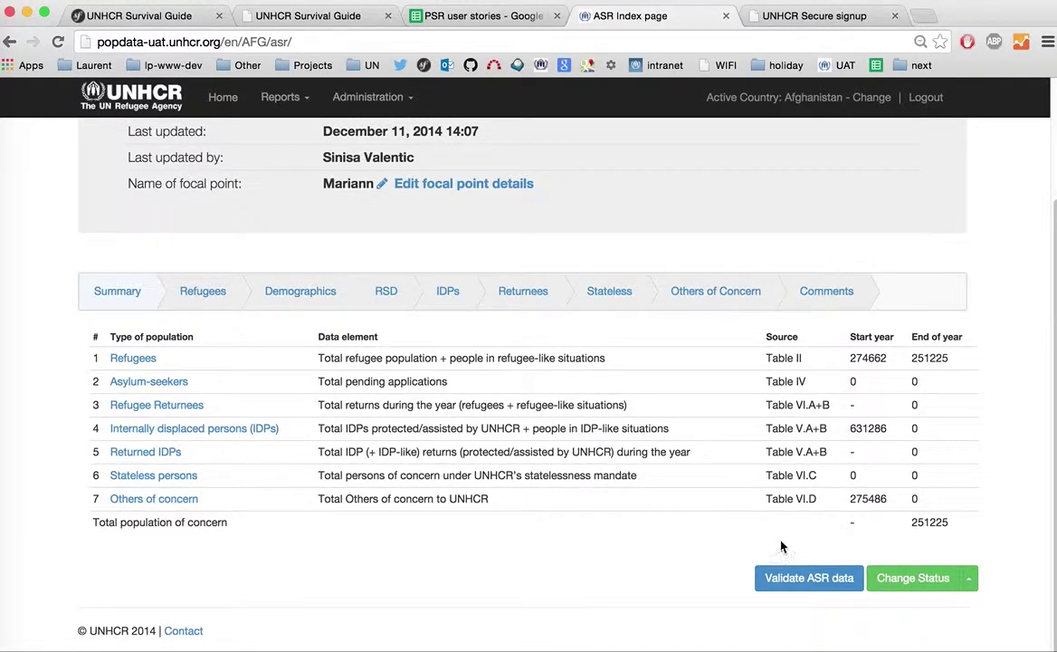
pyautogui.click(808, 577)
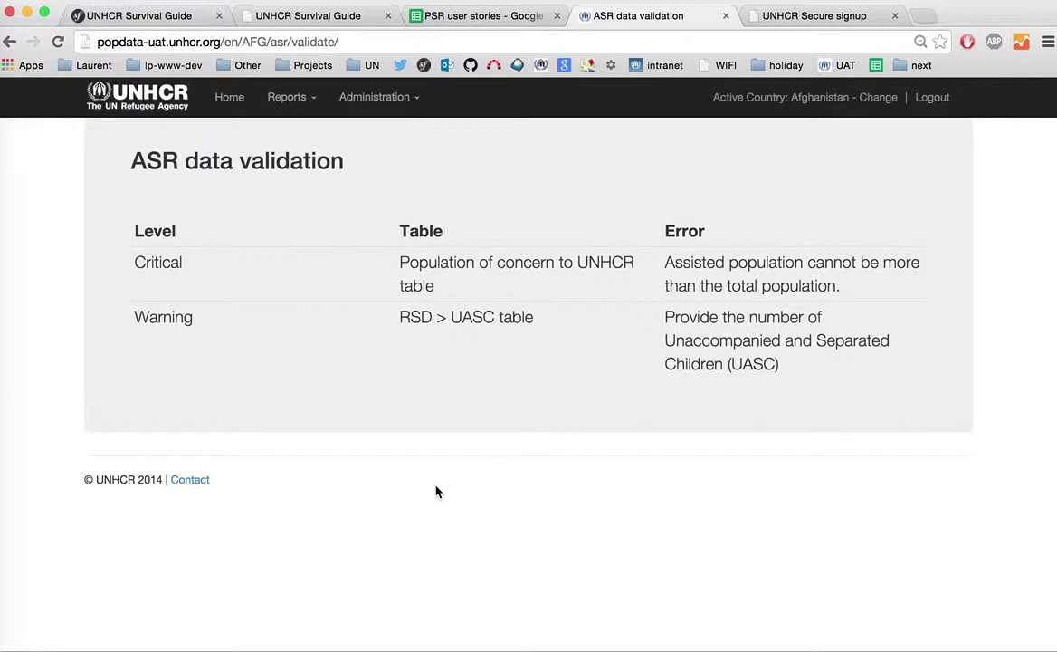
pyautogui.hscroll(-5, 436, 491)
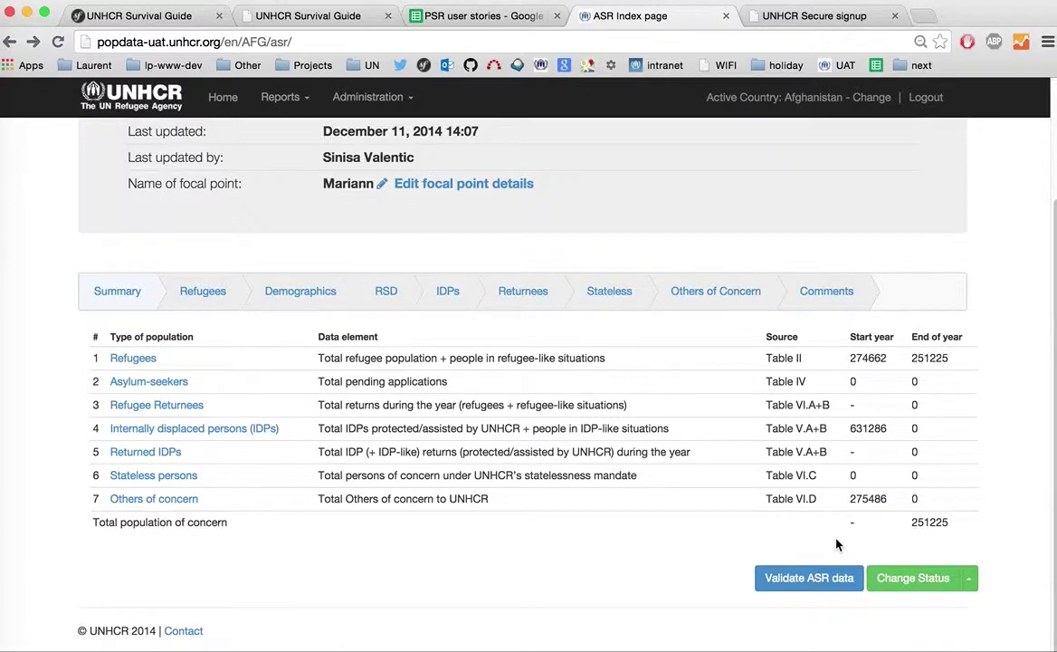
pyautogui.scroll(3, 836, 543)
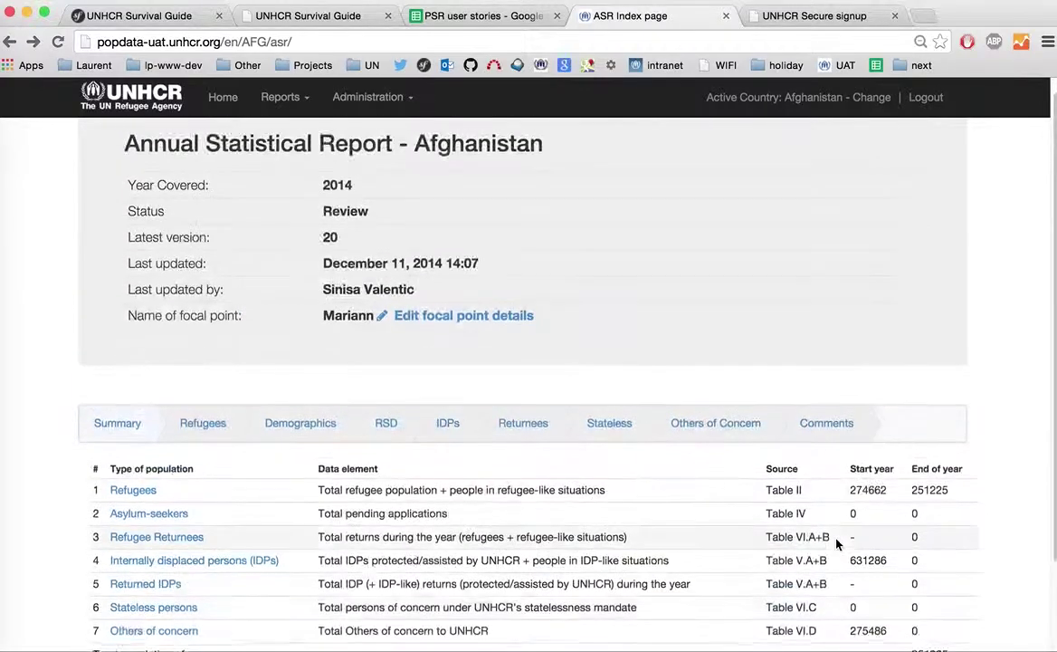